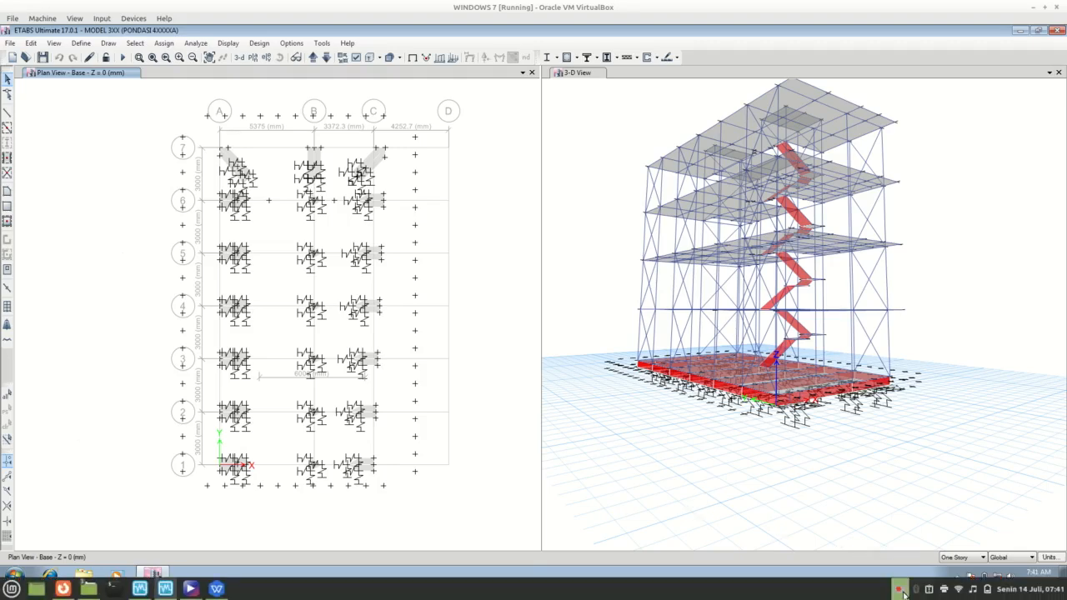
left_click(897, 588)
left_click(926, 548)
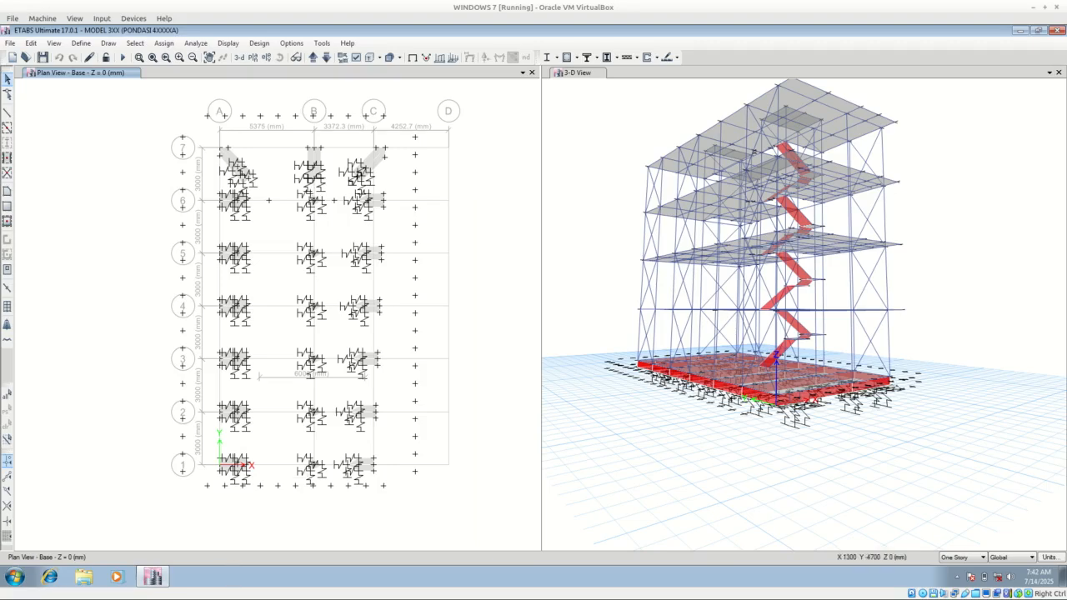
Switch to the Google Maps satellite view in Firefox to look at the site, and return to the ETABS model.
mouse_move(165, 588)
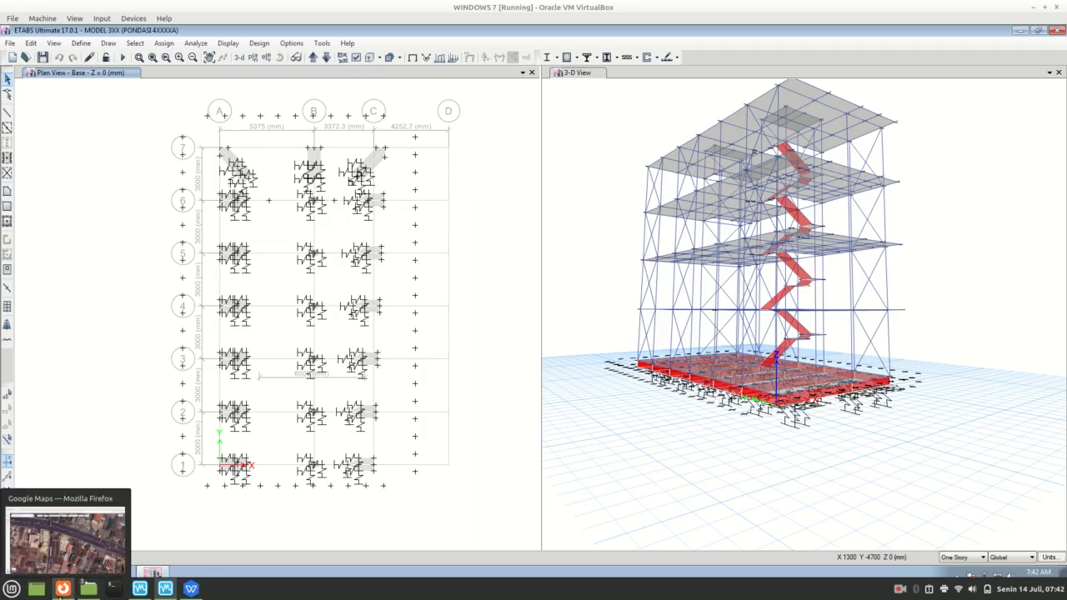
left_click(62, 588)
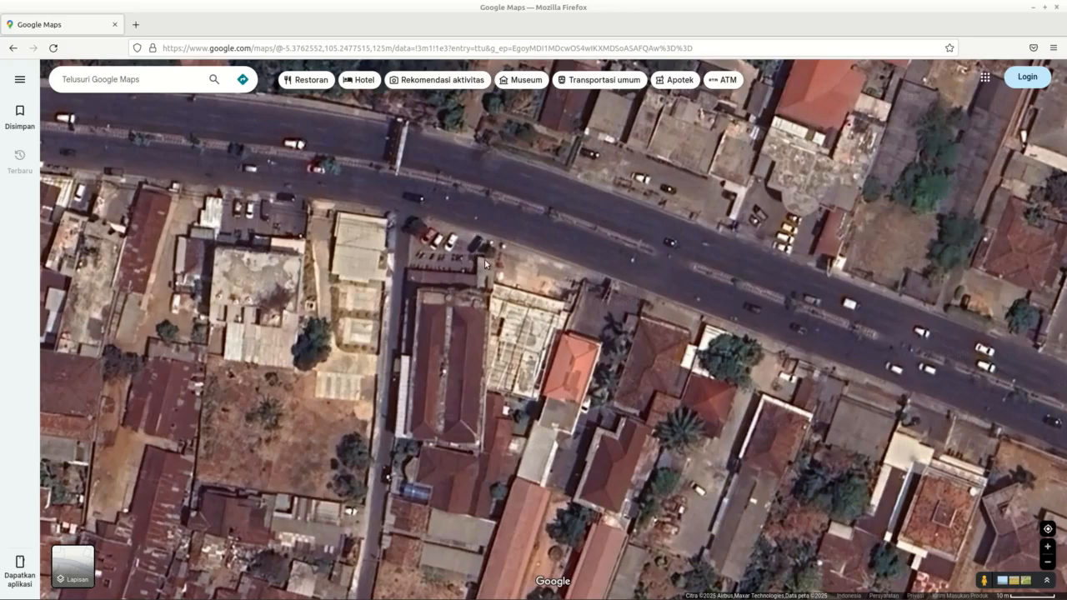
mouse_move(194, 593)
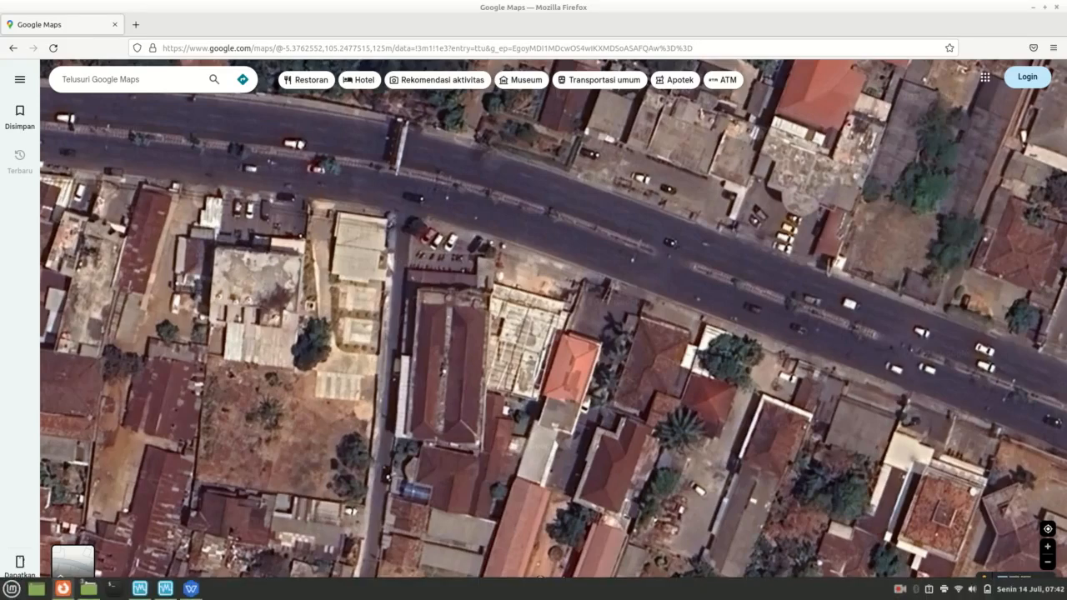
left_click(164, 590)
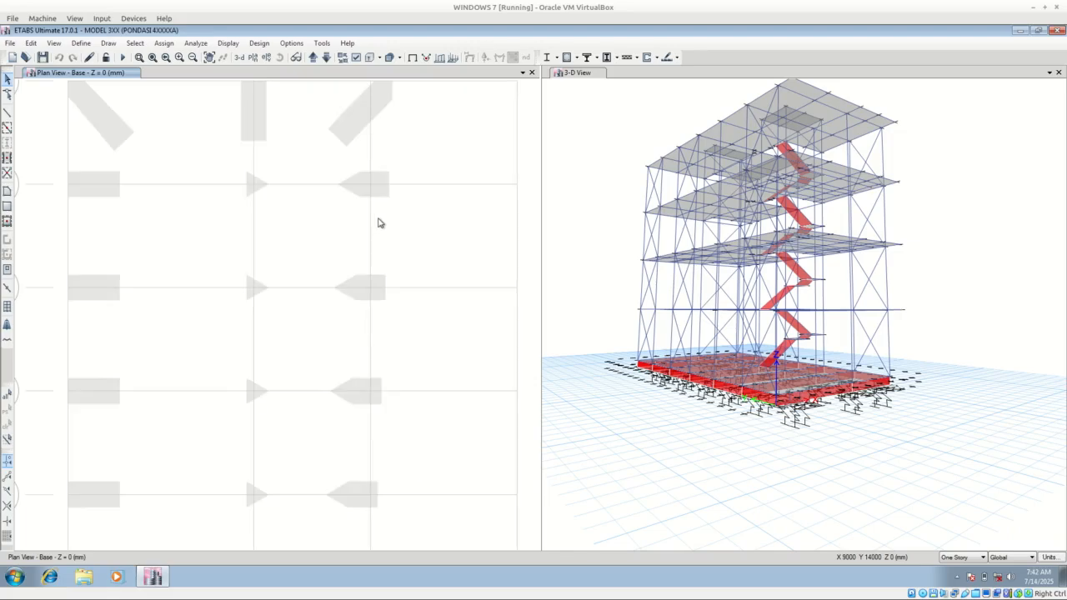
Examine the pile caps and their support springs in the Base plan and the foundation beams in the 3-D view.
scroll(376, 222, "up", 2)
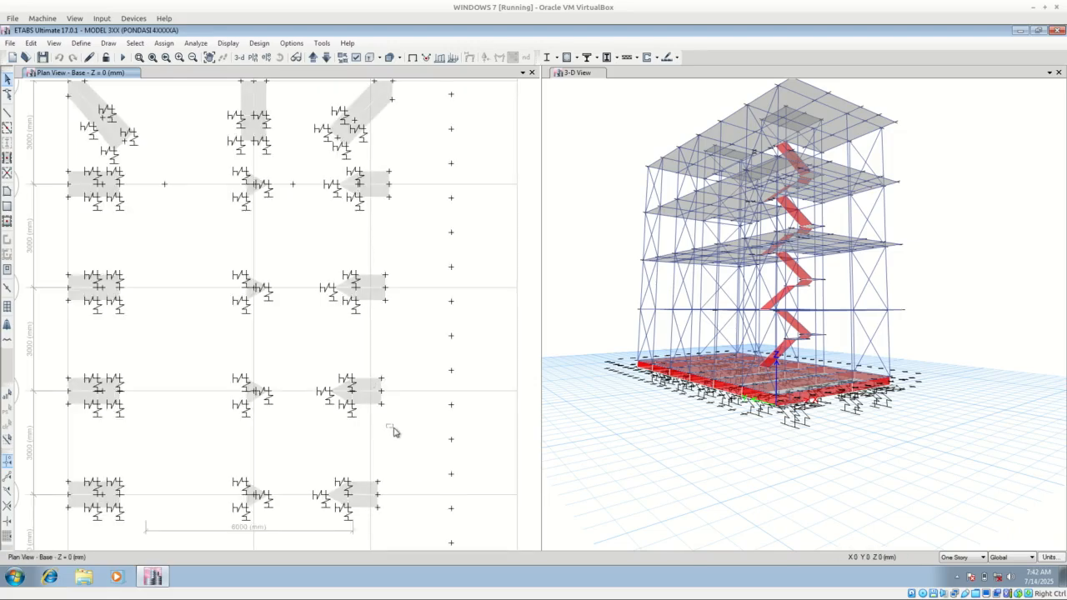
middle_click_drag(376, 418, 417, 411)
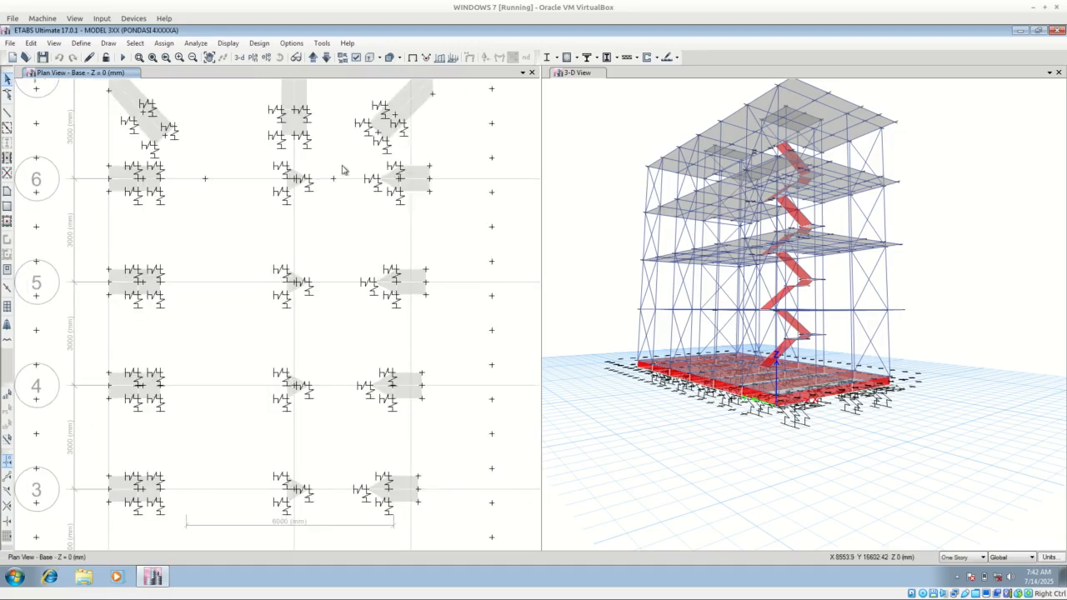
left_click(744, 474)
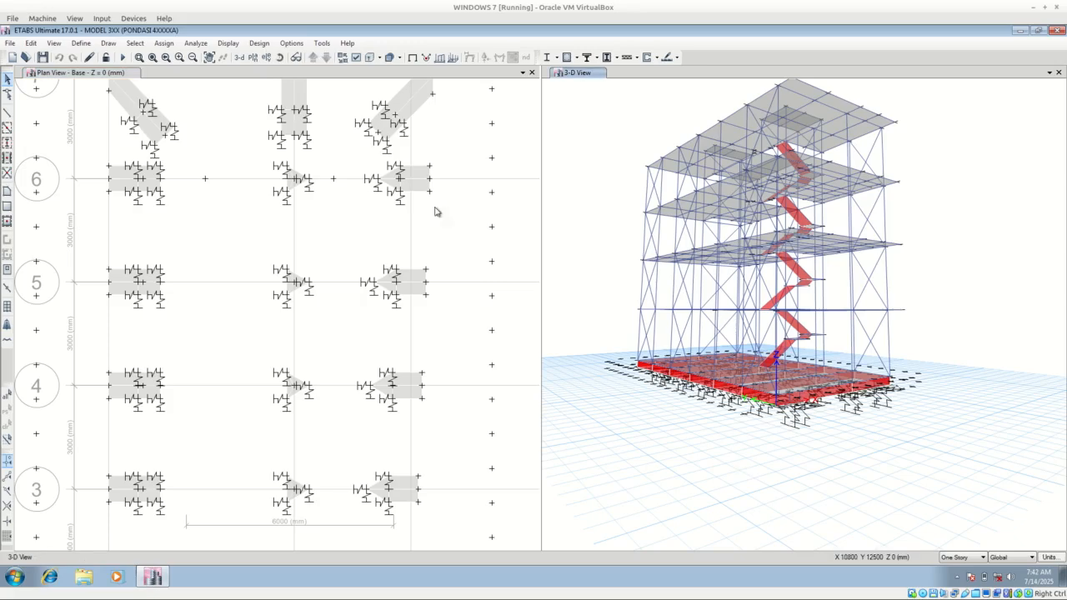
left_click(279, 56)
left_click_drag(615, 355, 600, 417)
scroll(757, 447, "up", 3)
left_click_drag(719, 449, 815, 248)
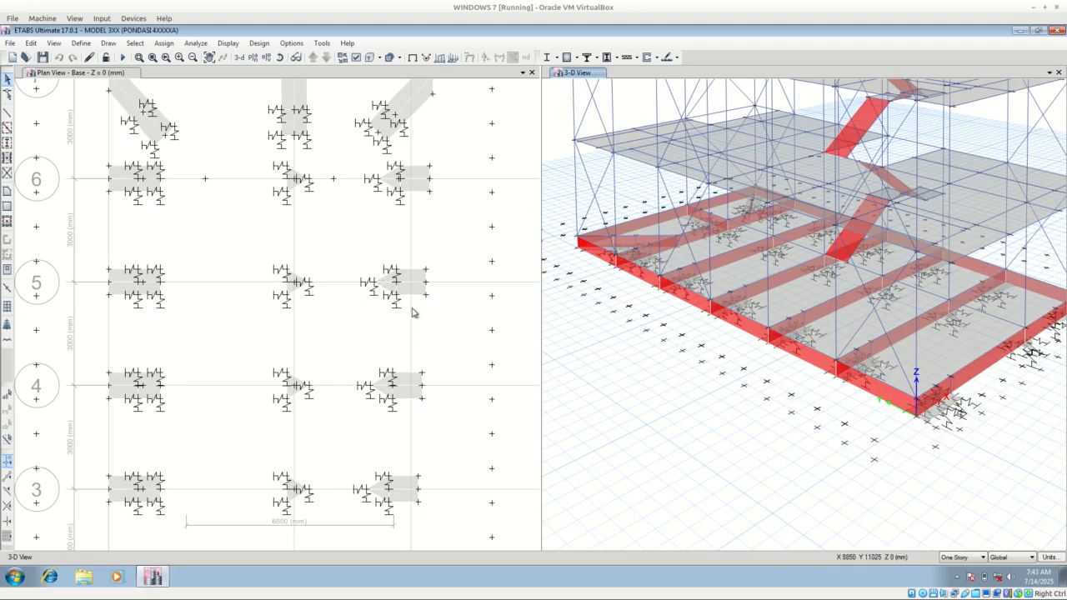
left_click(379, 258)
scroll(416, 277, "up", 5)
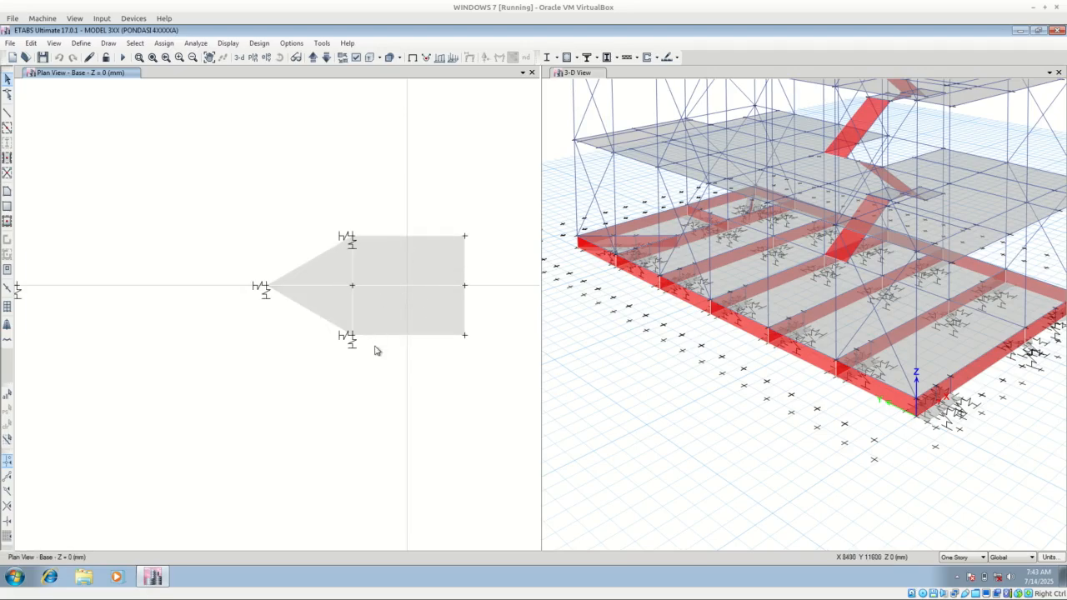
scroll(379, 354, "down", 5)
scroll(338, 296, "up", 1)
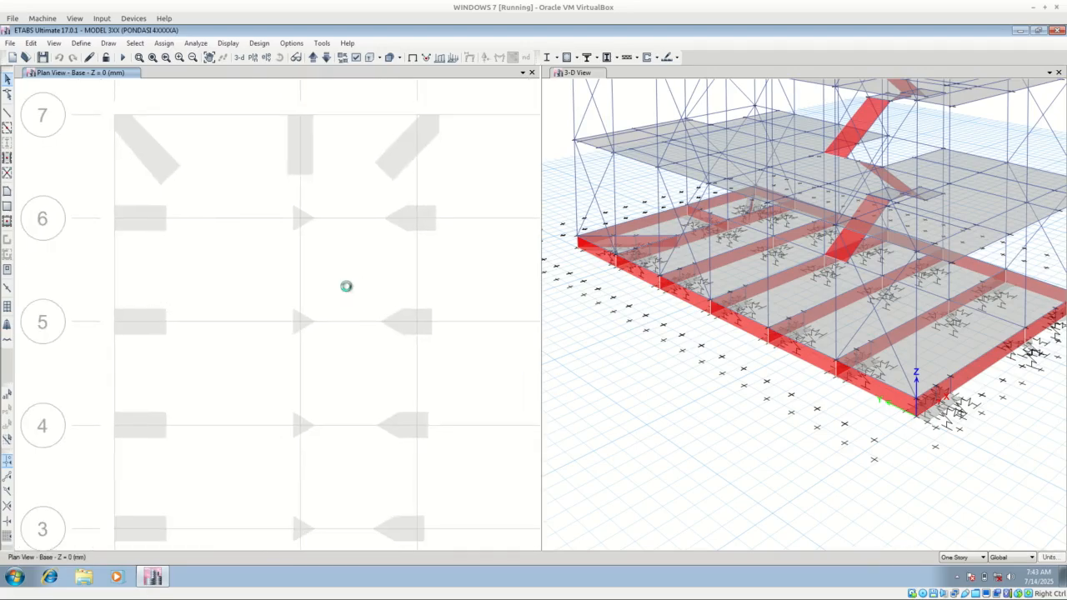
Run the structural analysis of the building model.
key("F5")
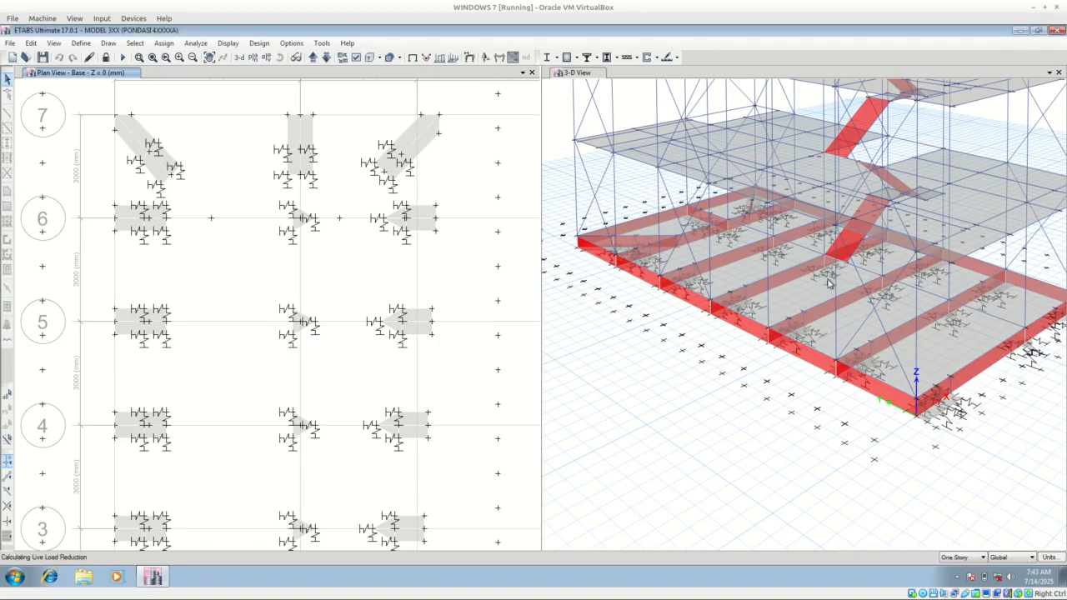
mouse_move(828, 283)
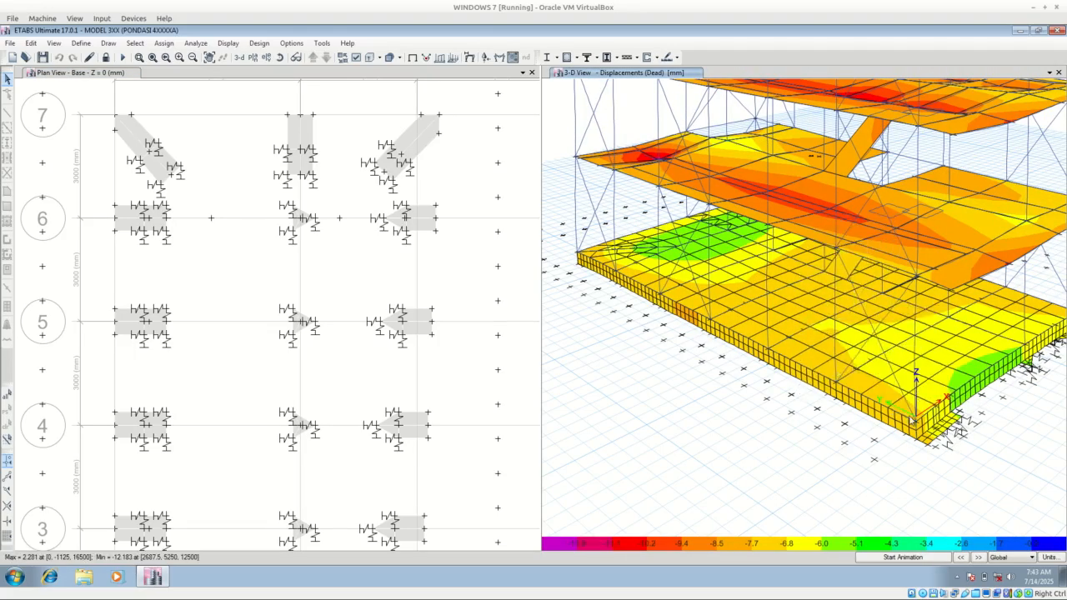
mouse_move(959, 403)
left_click(376, 281)
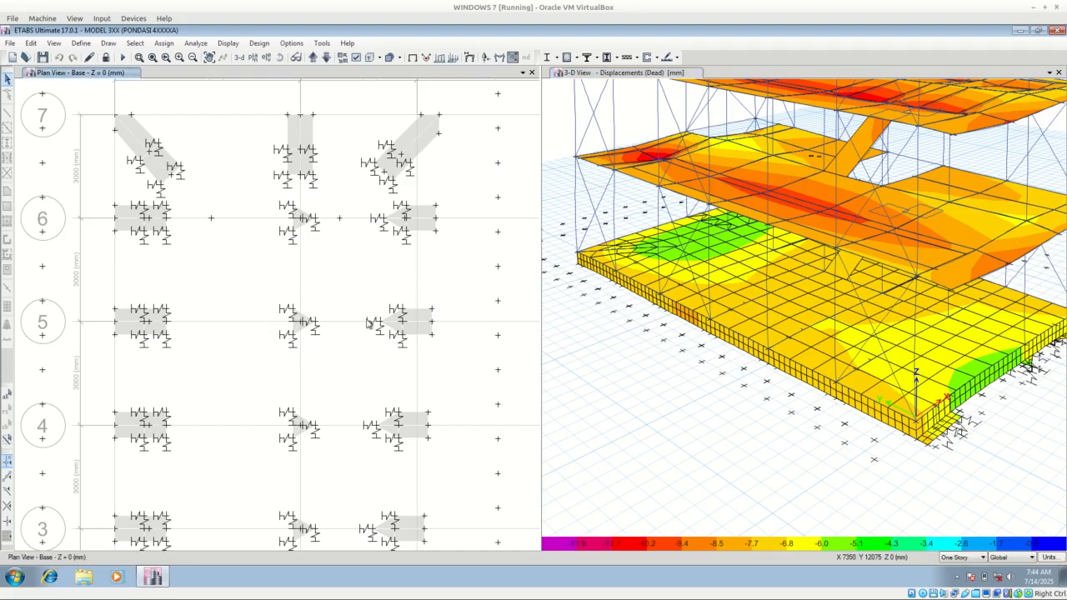
middle_click_drag(367, 324, 390, 305)
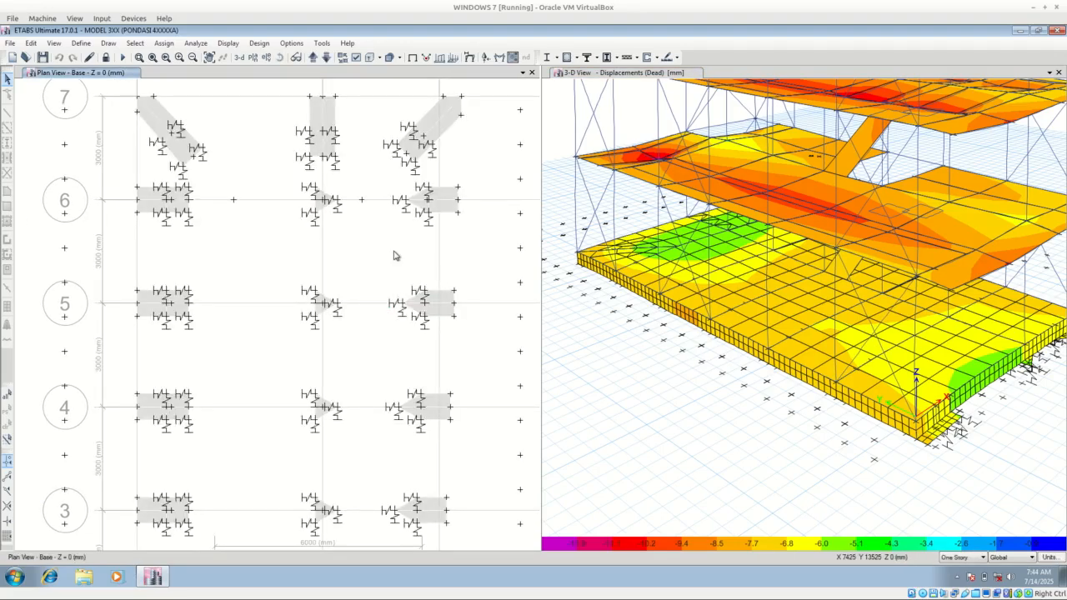
left_click(233, 42)
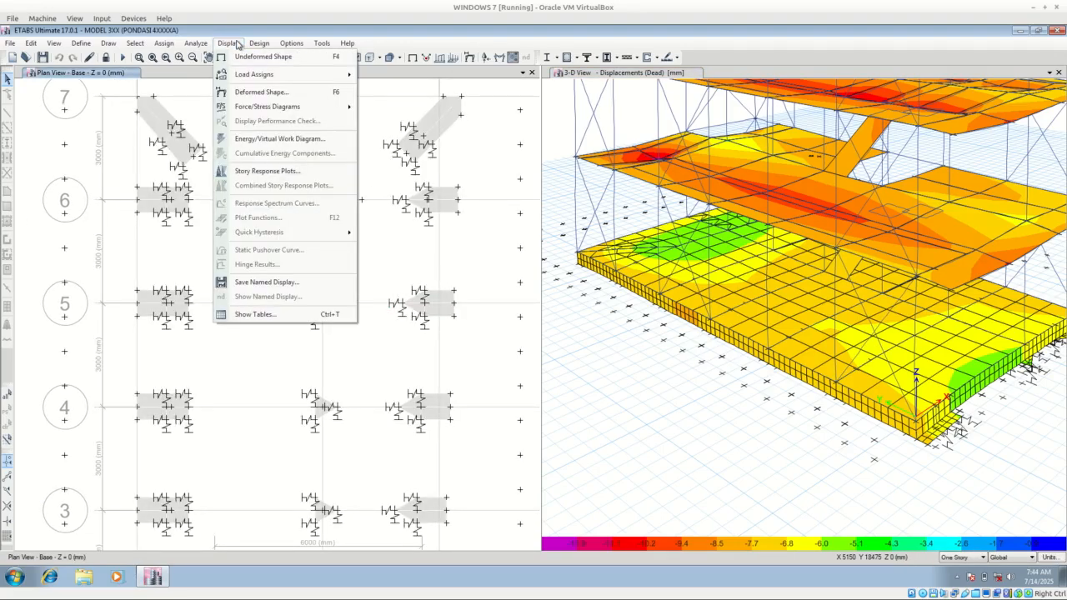
left_click(237, 44)
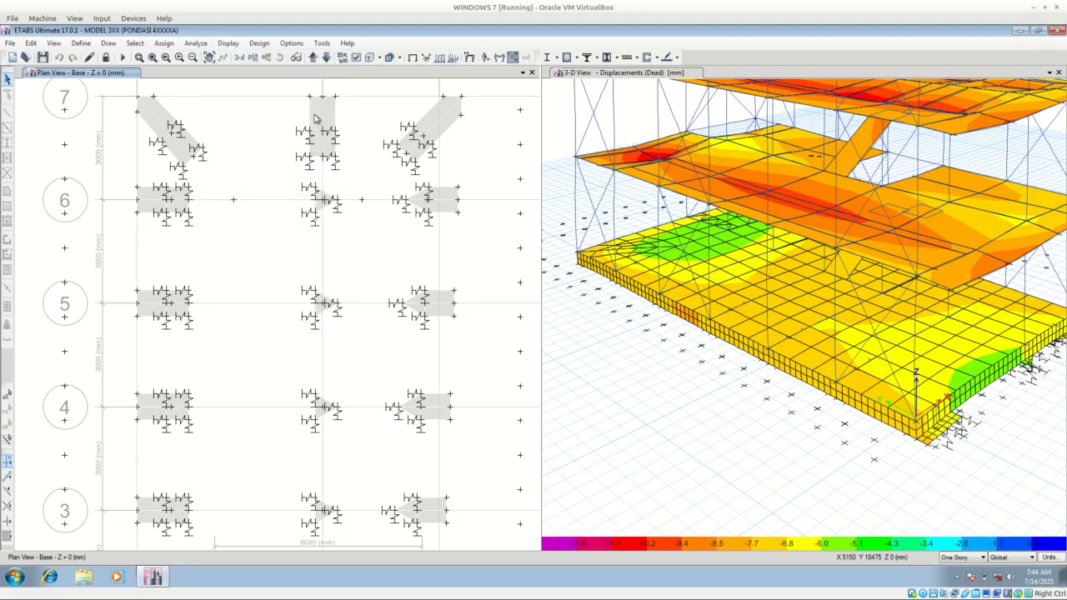
Change the 3-D displacement view to the plan view of the Base level.
left_click(624, 395)
left_click(264, 60)
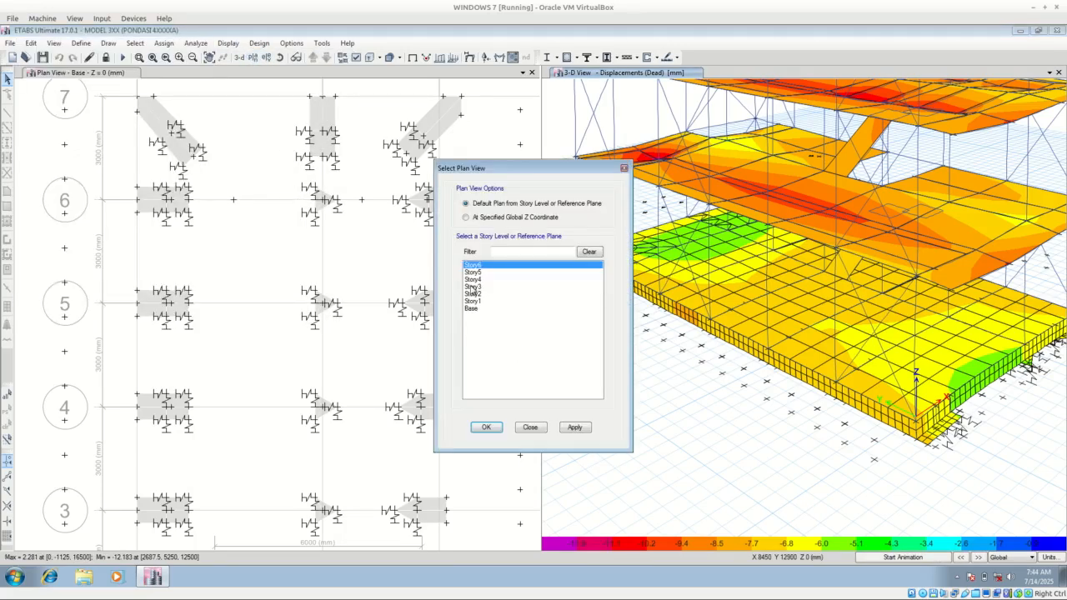
left_click(473, 308)
left_click(575, 427)
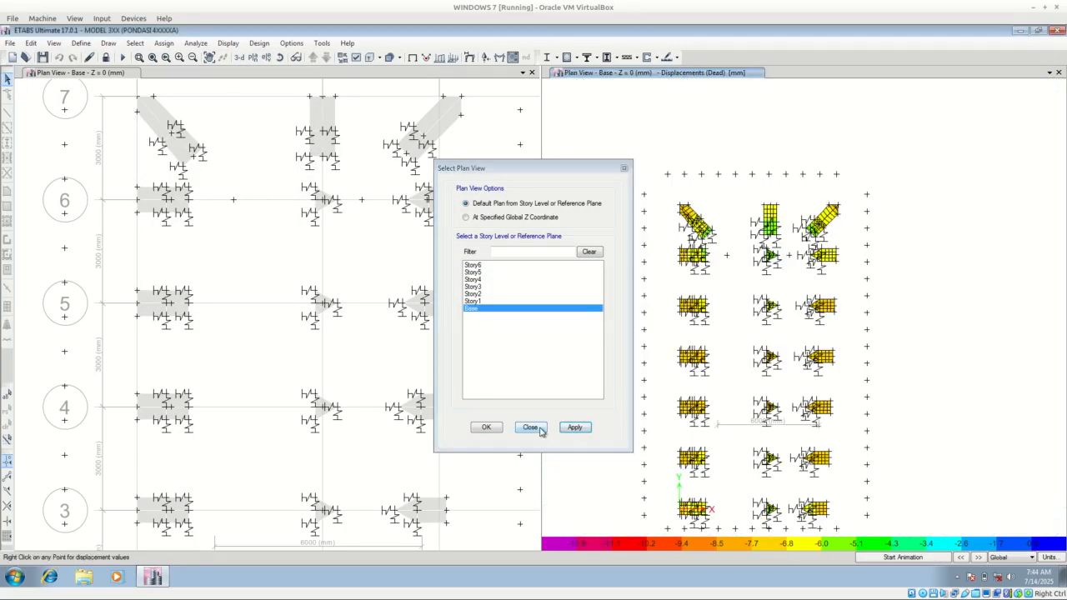
left_click(530, 426)
Show the deformed shape for load combination P-1 in the Base plan, with vertical displacement (UZ) contours drawn on the objects.
left_click(227, 43)
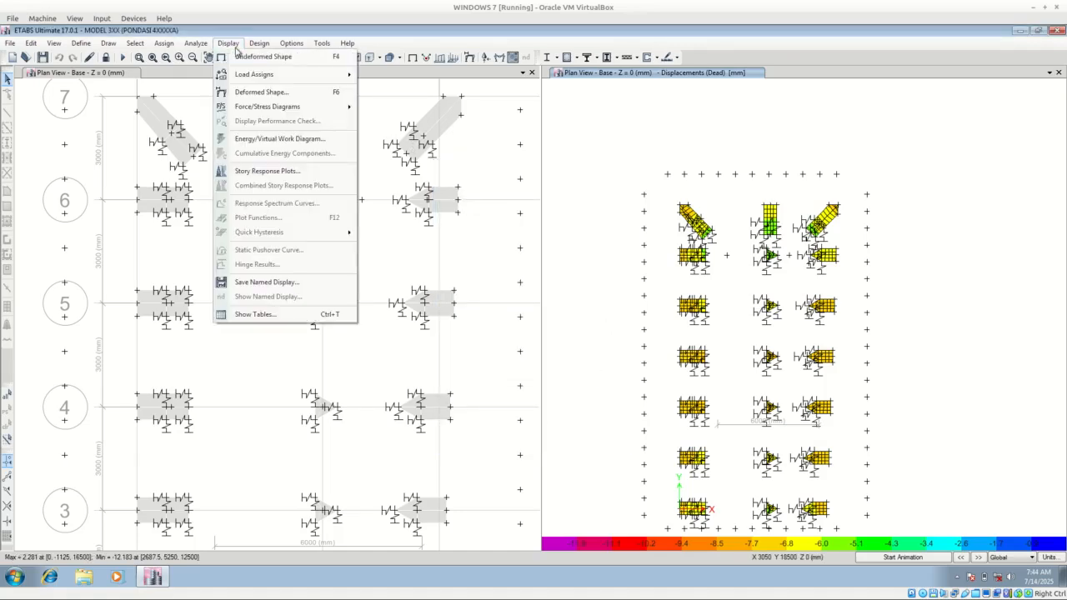
left_click(259, 92)
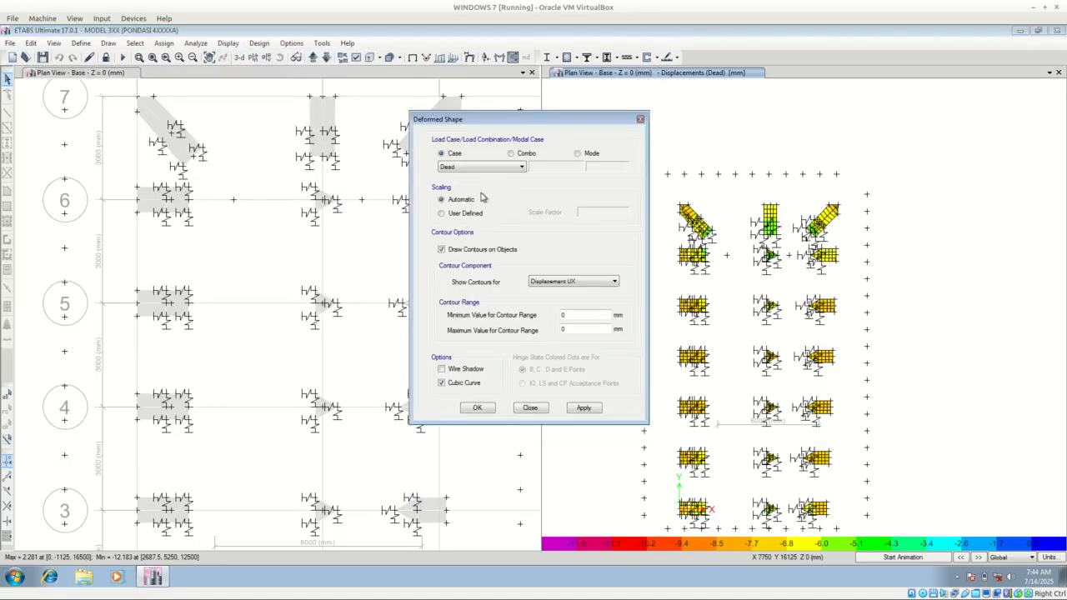
left_click(520, 168)
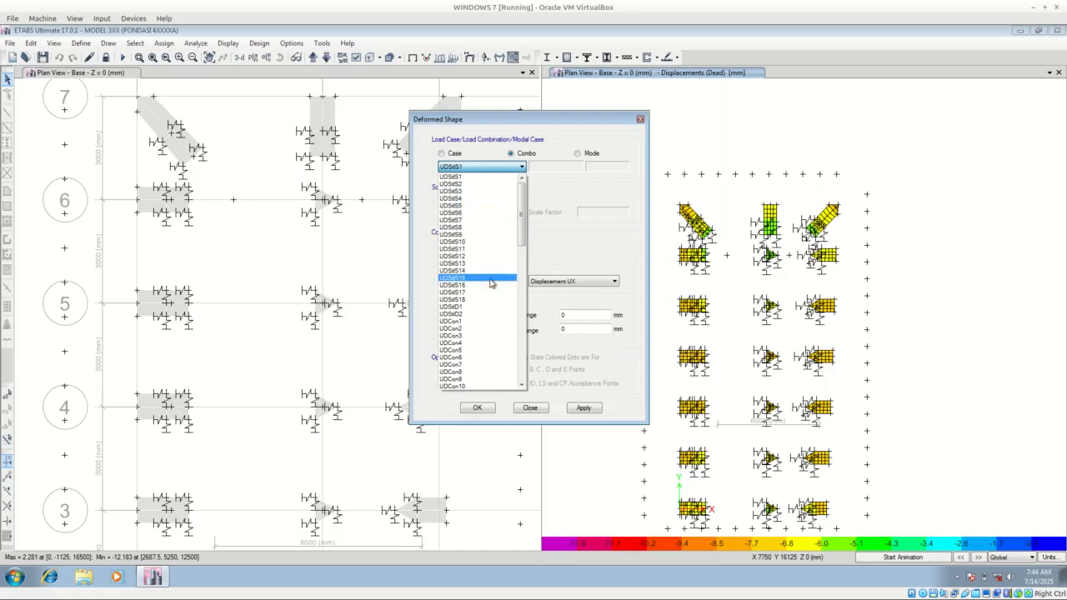
scroll(490, 302, "down", 4)
scroll(489, 305, "down", 13)
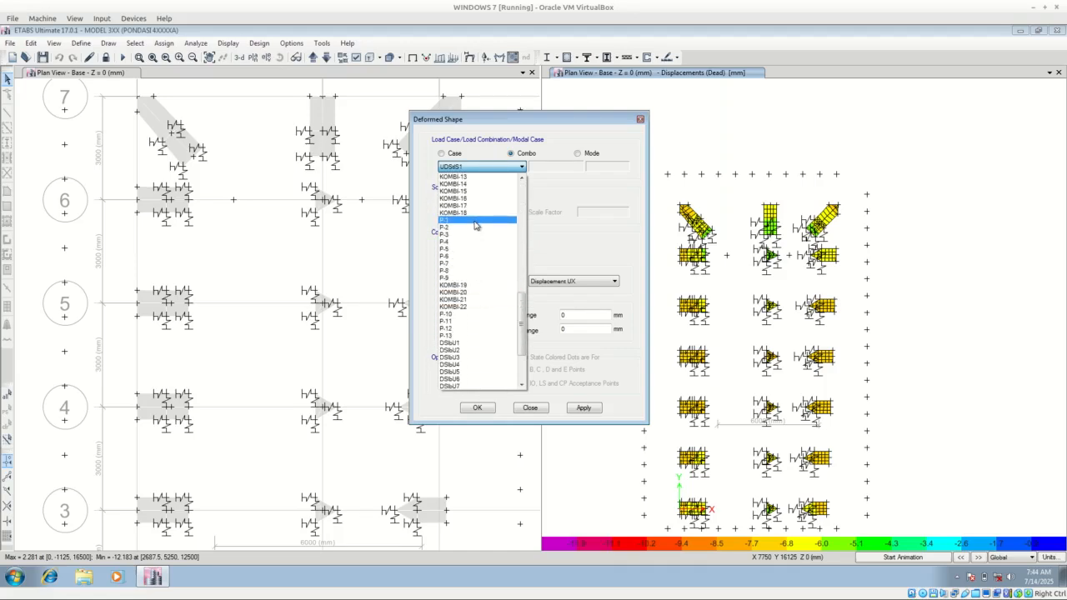
left_click(475, 221)
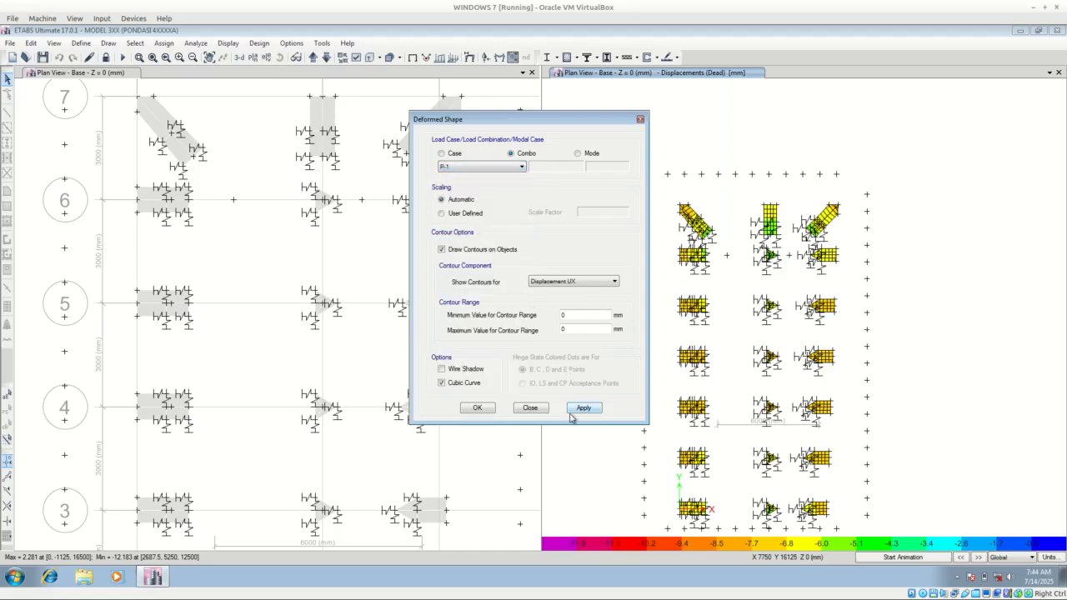
left_click(581, 284)
left_click(574, 290)
left_click(582, 408)
left_click(530, 407)
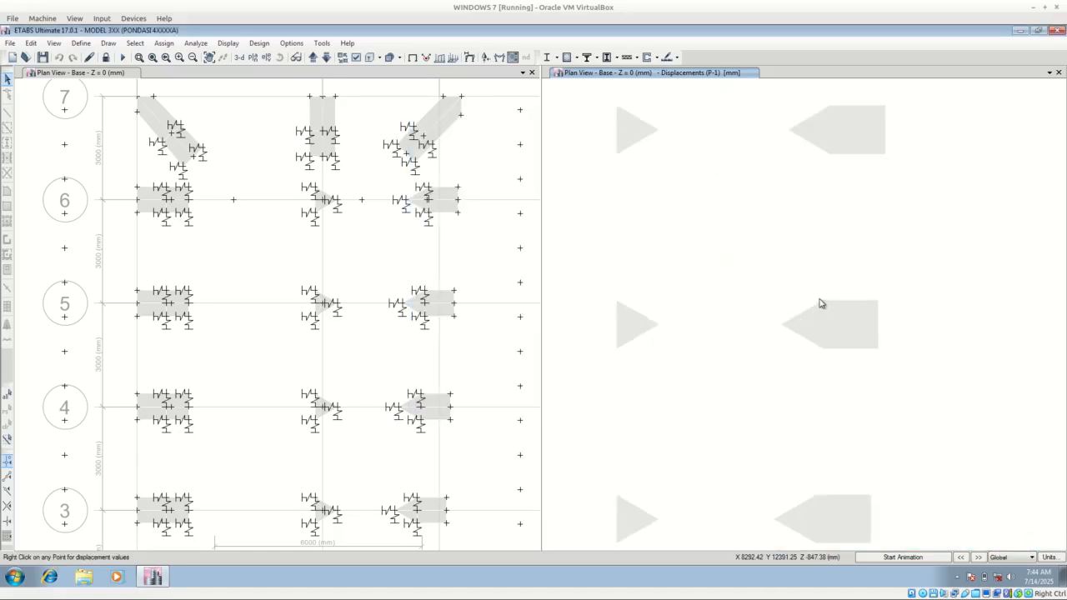
Read the joint displacements at the corners and pile points of the pointed pile cap on grid C-5.
scroll(876, 337, "up", 2)
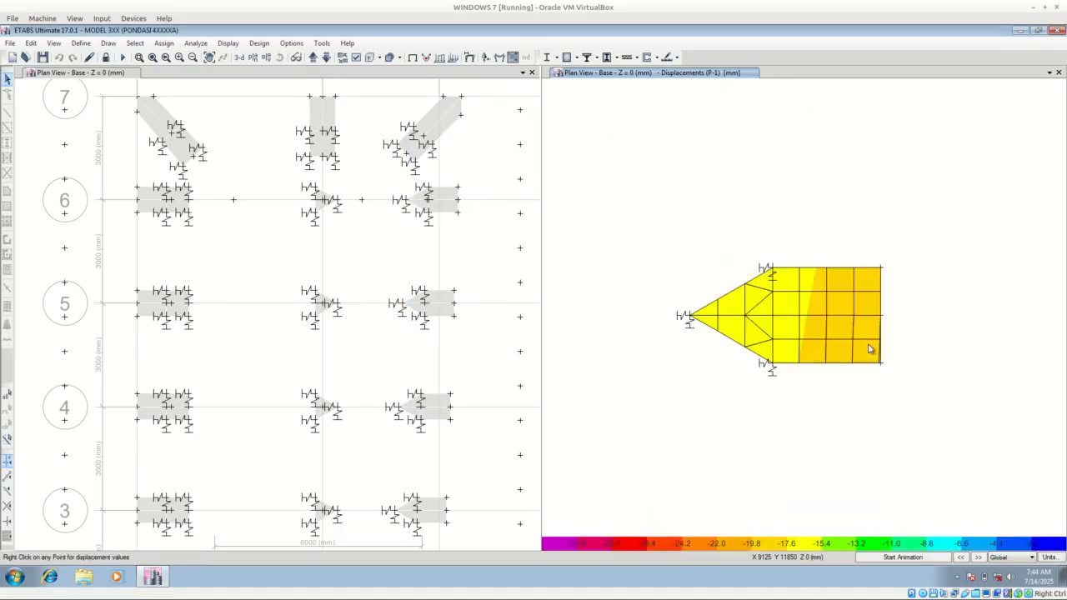
middle_click_drag(838, 345, 759, 296)
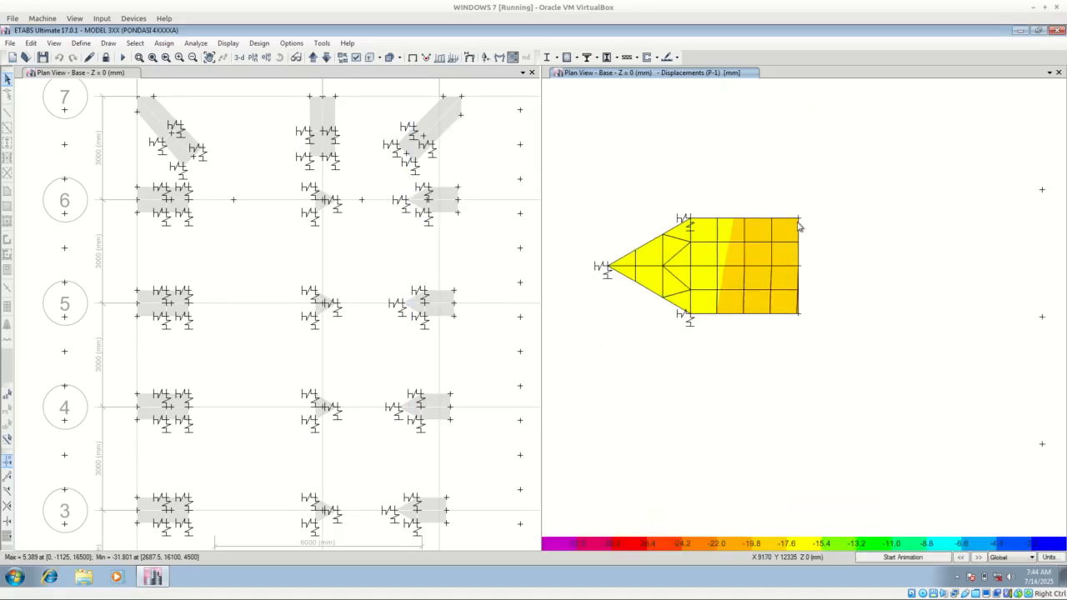
mouse_move(798, 222)
mouse_move(691, 225)
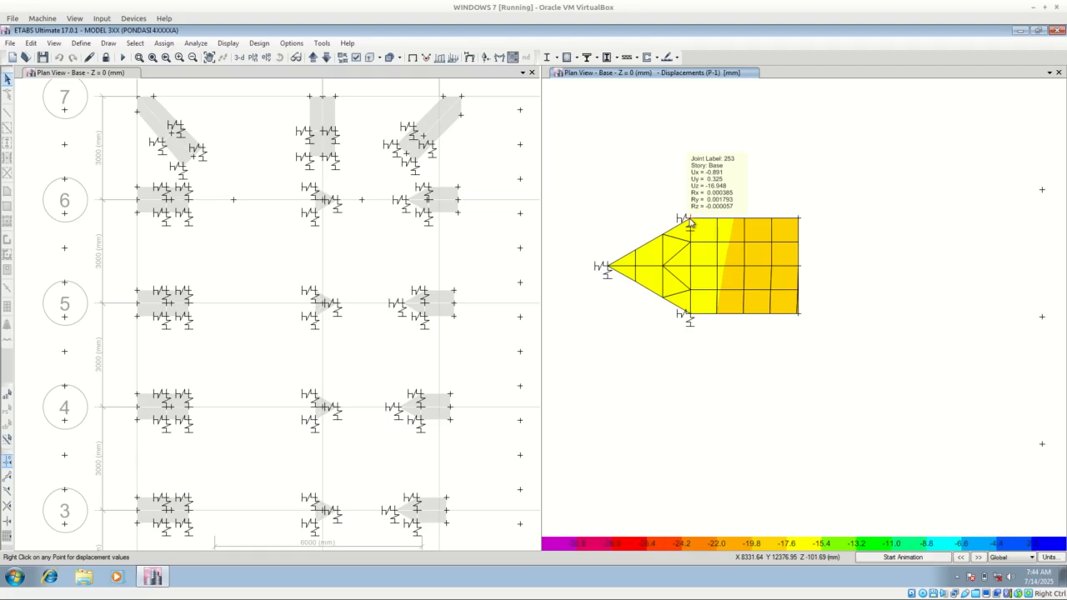
mouse_move(608, 267)
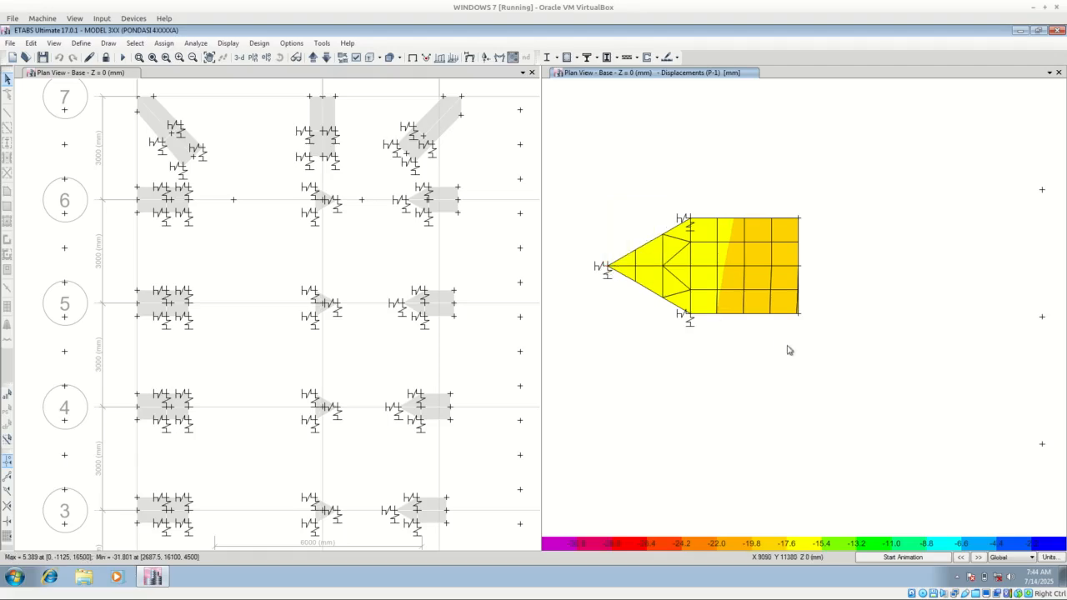
mouse_move(799, 313)
mouse_move(690, 316)
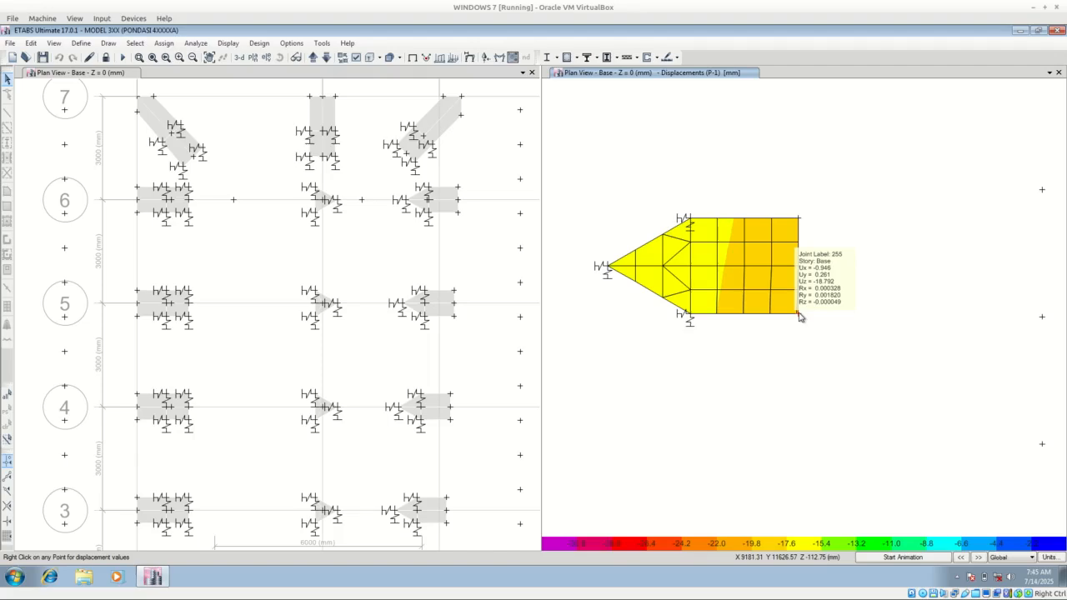
Read the joint displacement at the tip of the triangular pile cap on grid B-5.
scroll(858, 348, "down", 3)
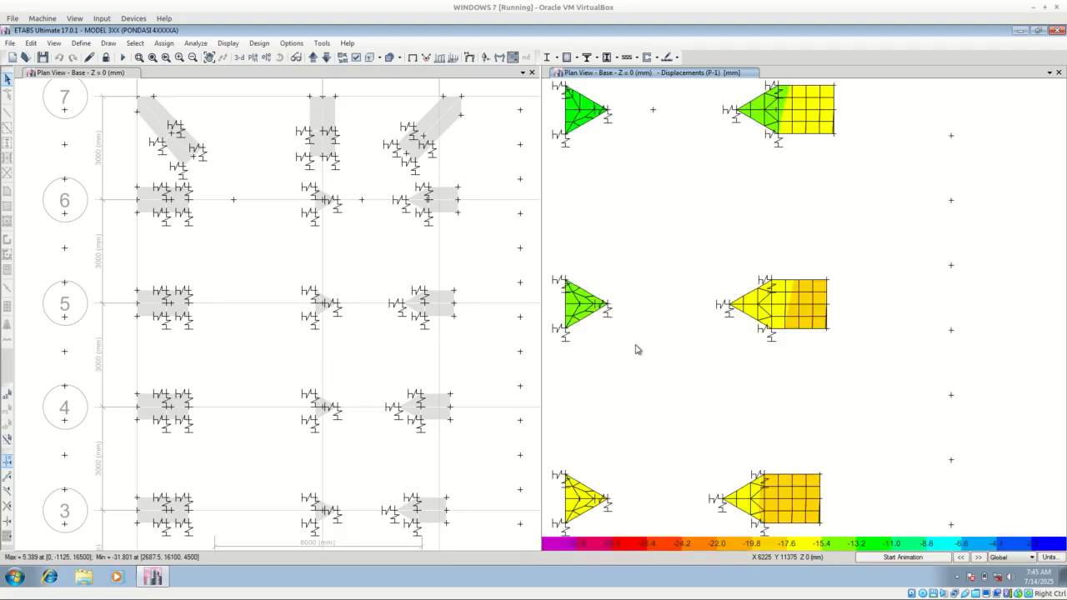
middle_click_drag(652, 353, 786, 364)
scroll(742, 305, "up", 2)
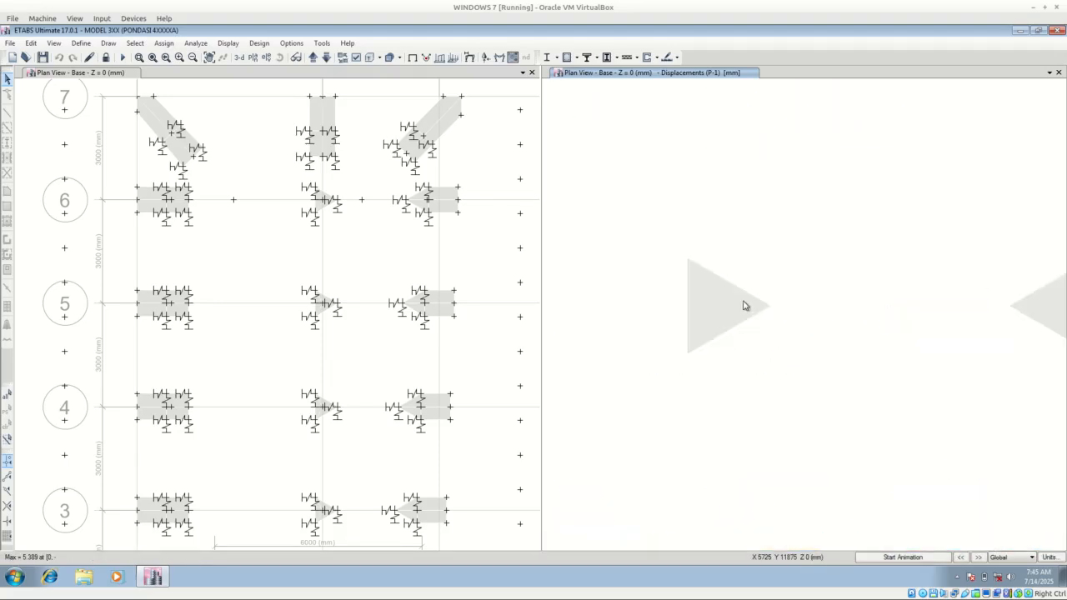
mouse_move(770, 311)
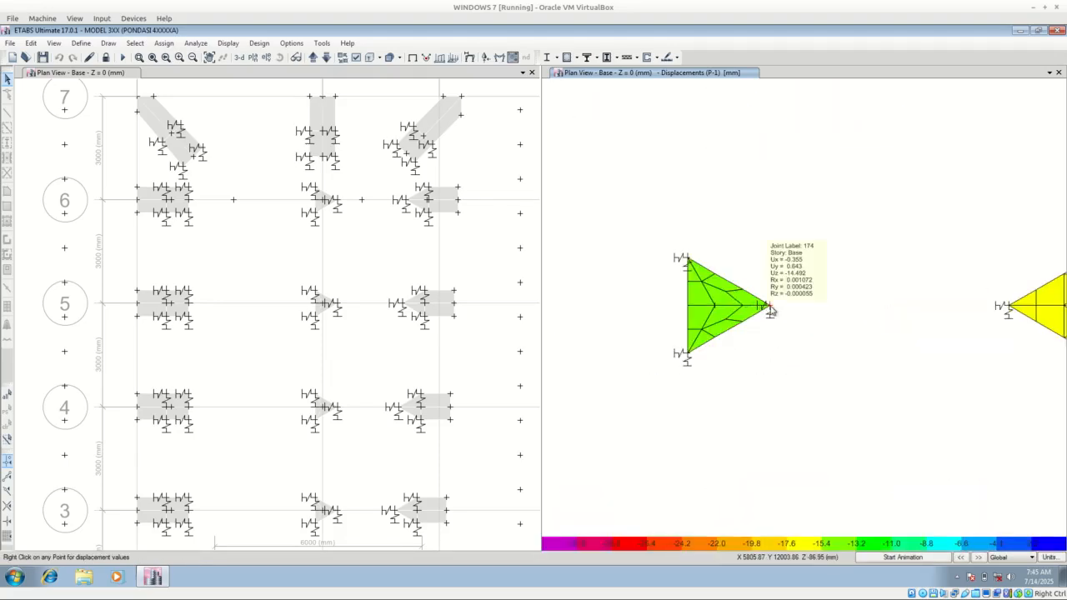
Read the joint displacements at the corners of the rectangular pile cap on grid A-5.
scroll(905, 374, "down", 3)
scroll(708, 367, "up", 4)
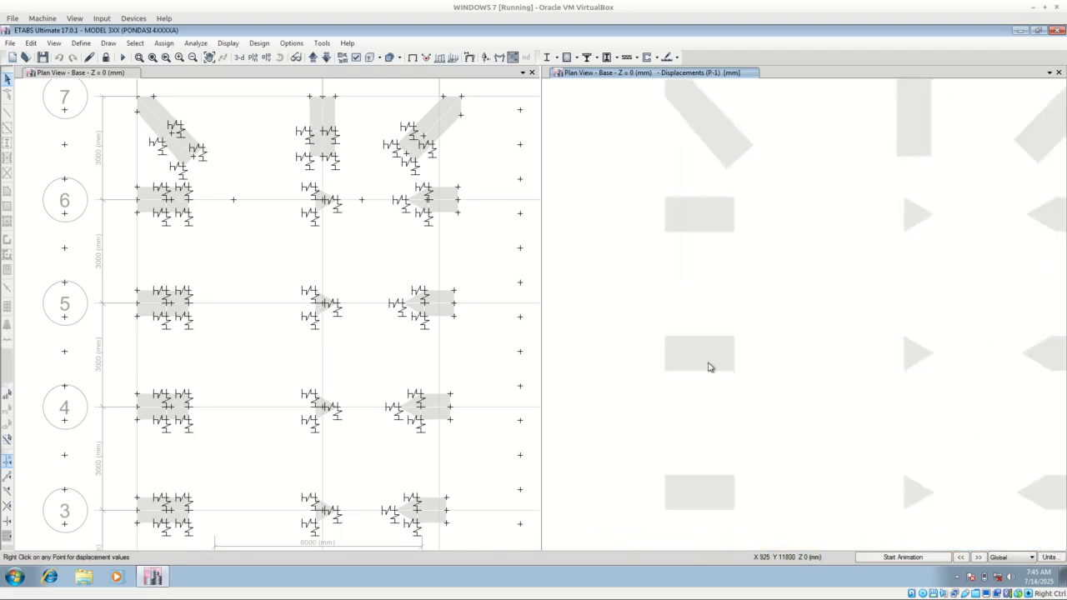
mouse_move(782, 294)
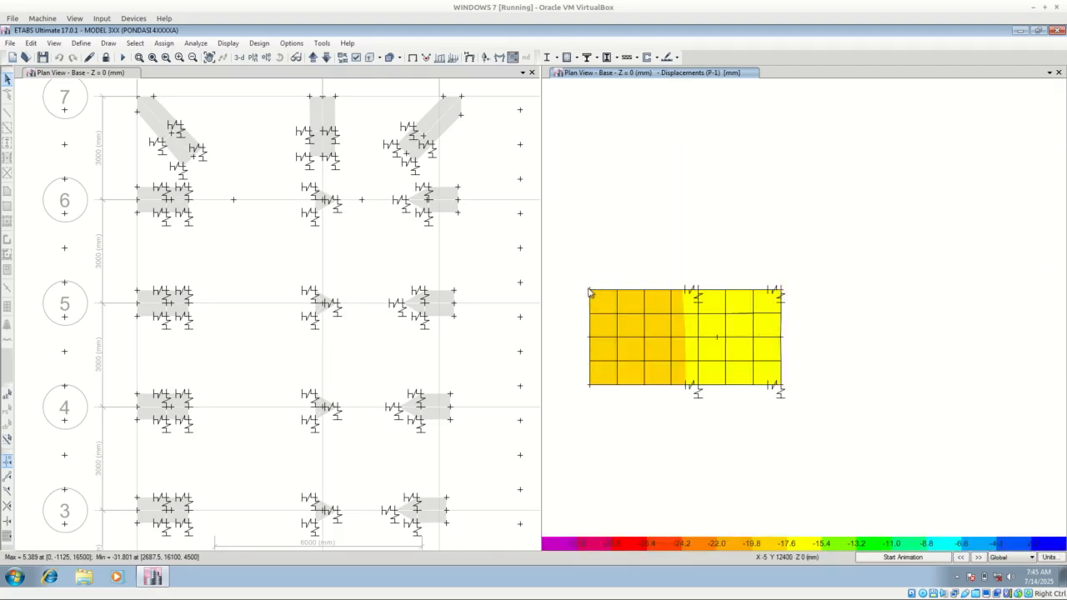
mouse_move(589, 292)
scroll(620, 358, "down", 3)
Read the joint displacement at the outer corner of the diagonal pile cap on grid C-7.
mouse_move(760, 265)
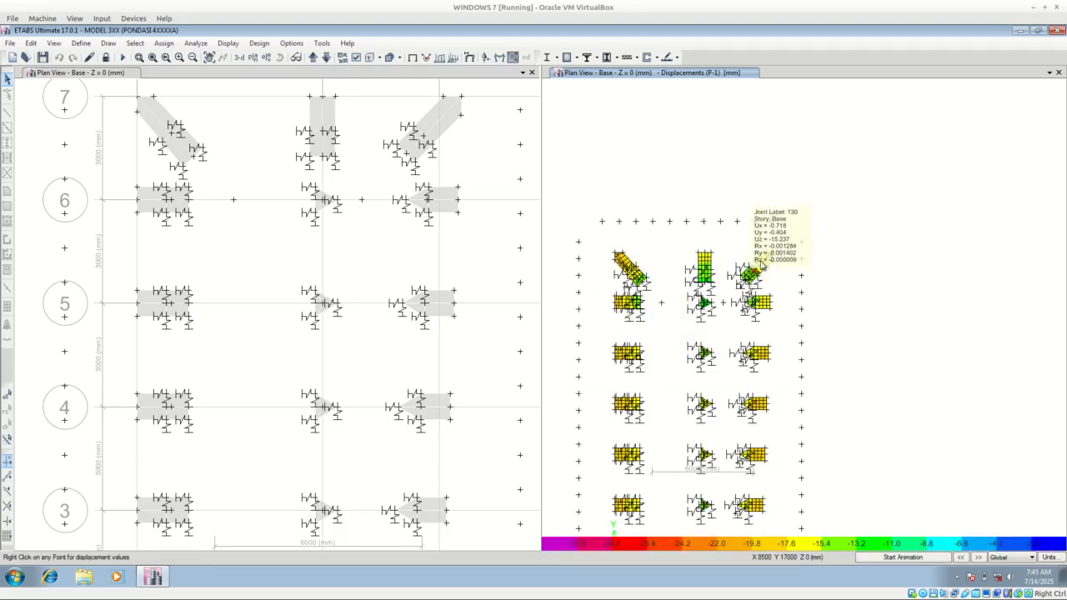
scroll(760, 265, "up", 3)
scroll(801, 230, "up", 1)
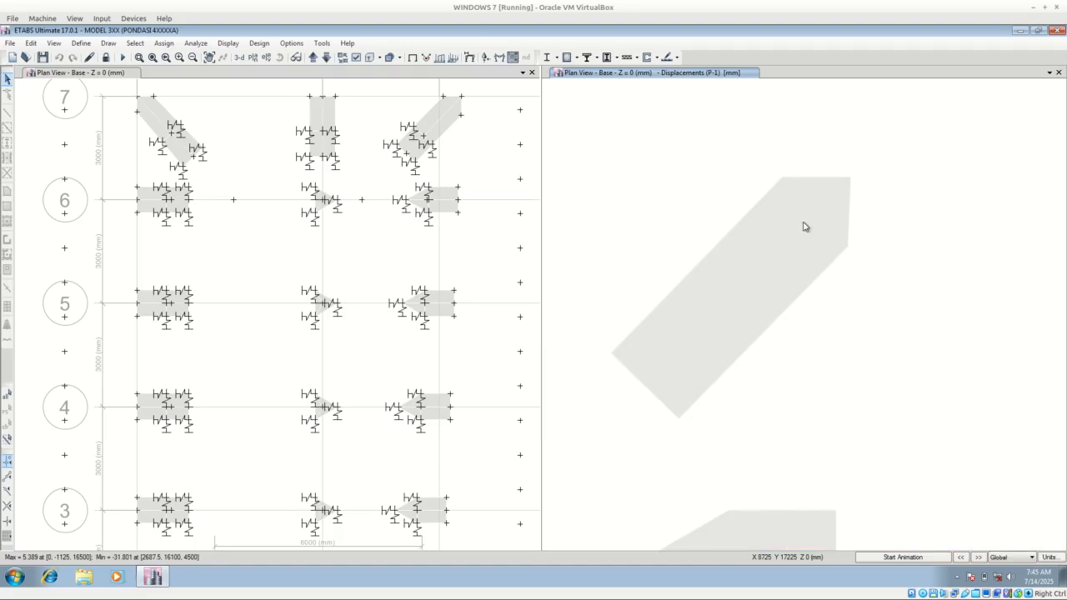
mouse_move(850, 180)
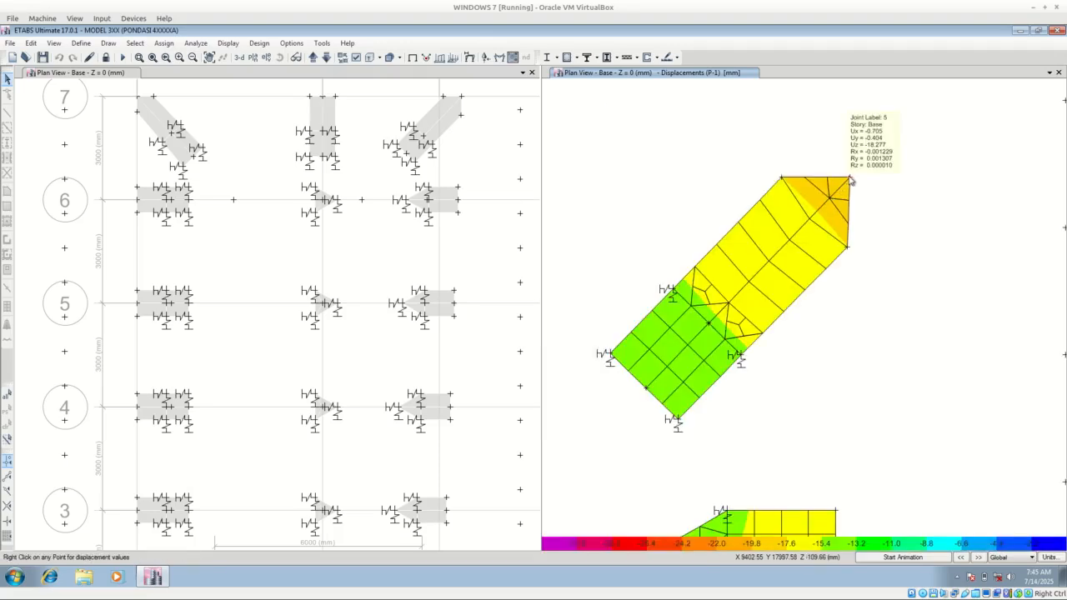
Read the joint displacement at the outer corner of the diagonal pile cap on grid A-7.
scroll(932, 188, "down", 4)
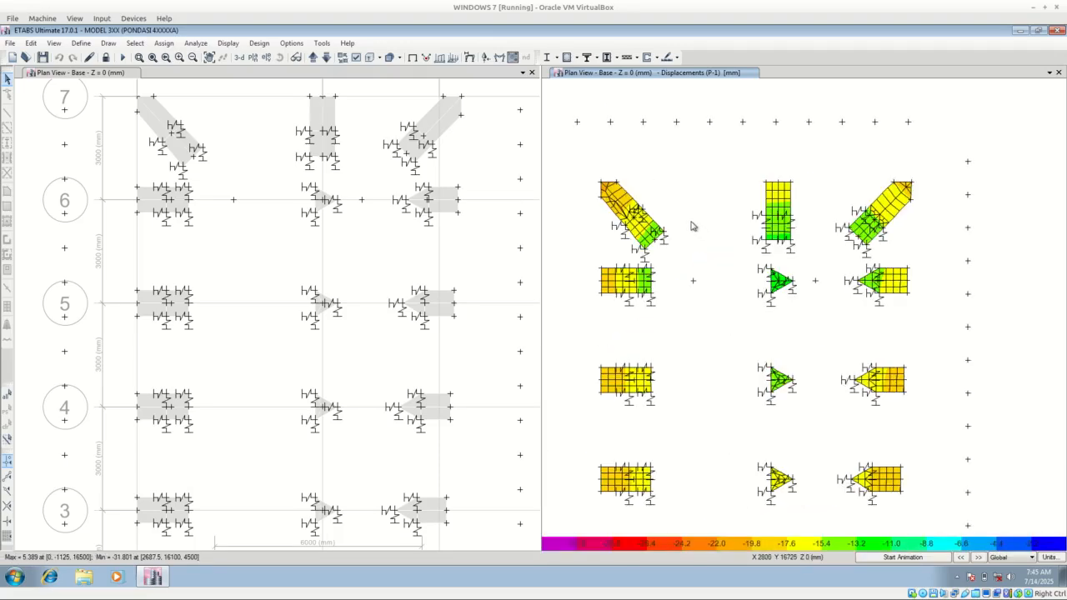
scroll(619, 189, "up", 4)
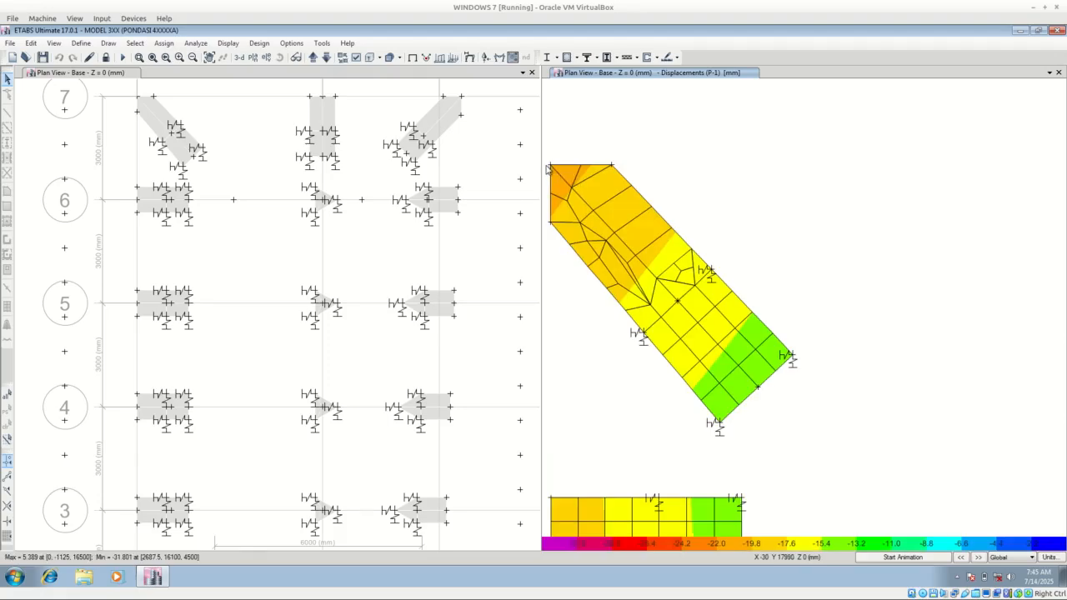
mouse_move(550, 169)
scroll(785, 210, "down", 2)
mouse_move(666, 190)
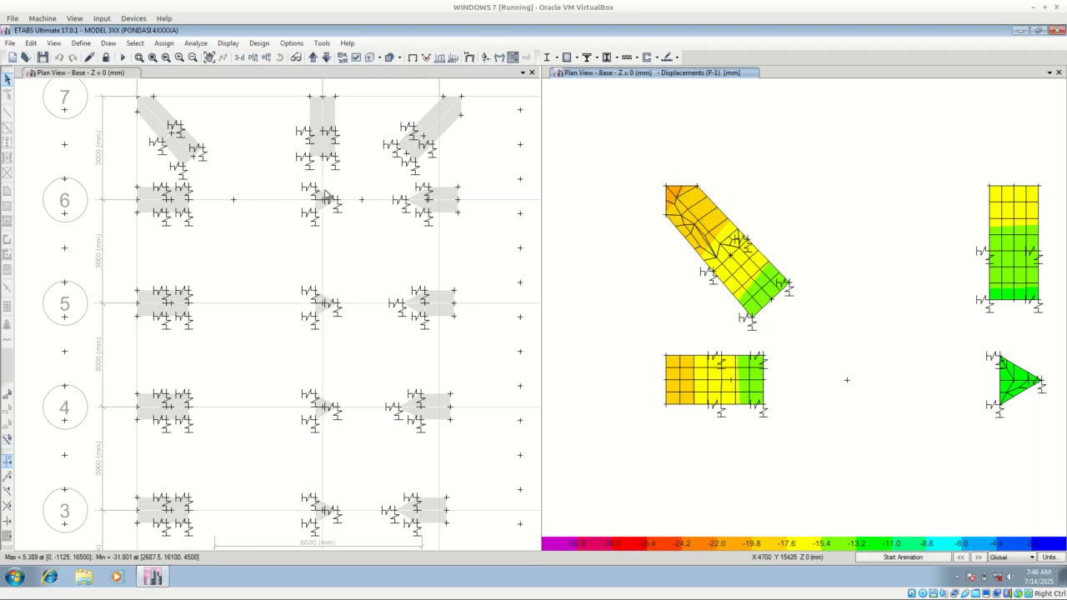
mouse_move(728, 367)
Unlock the model and accept deletion of the analysis results.
middle_click_drag(156, 199, 196, 316)
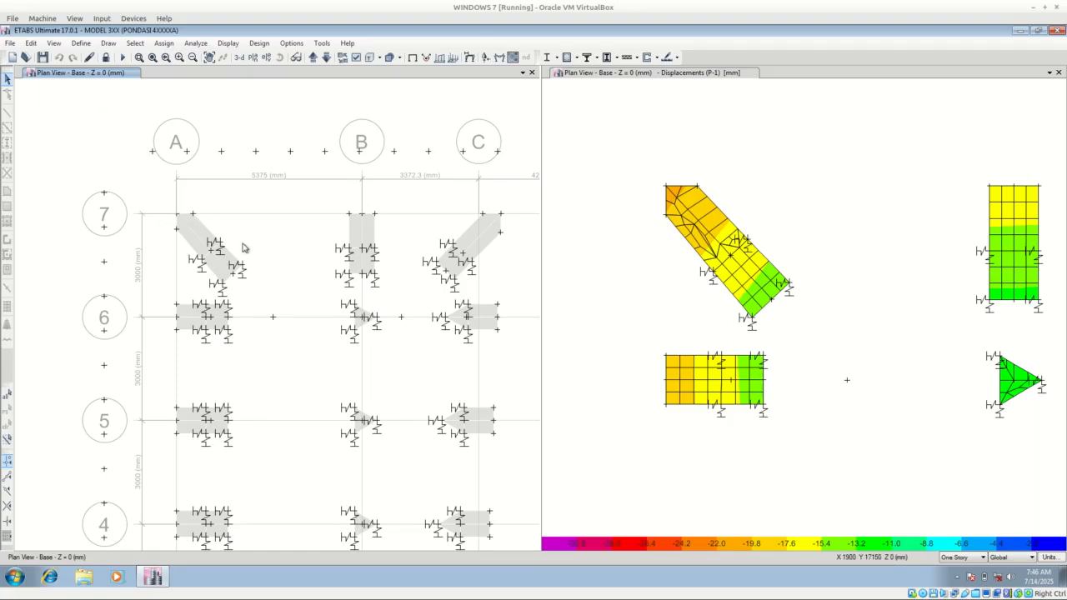
middle_click_drag(281, 481, 291, 374)
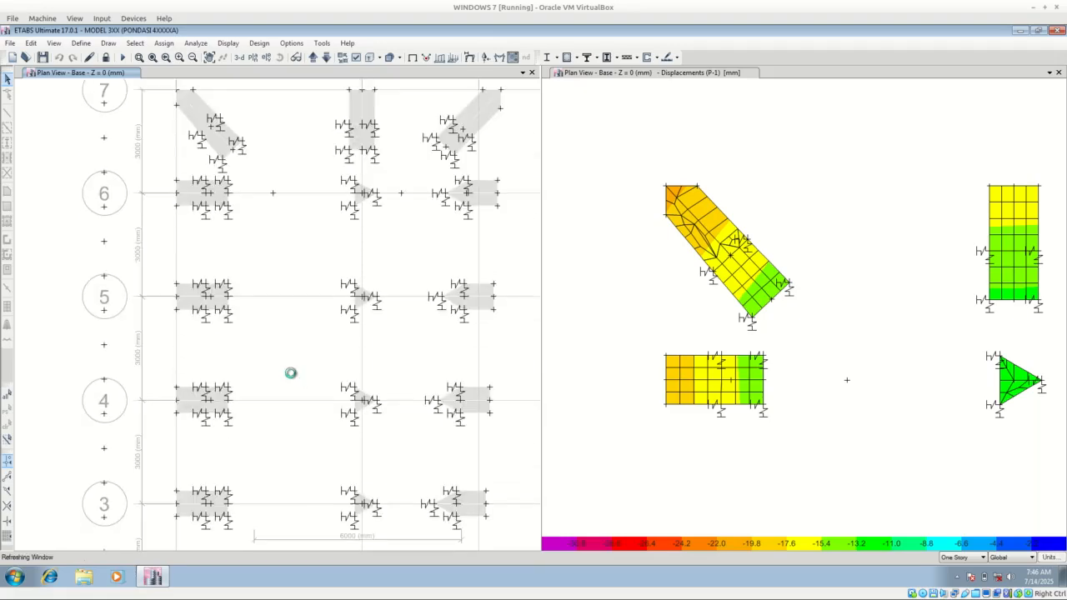
middle_click_drag(777, 439, 674, 323)
scroll(723, 361, "down", 3)
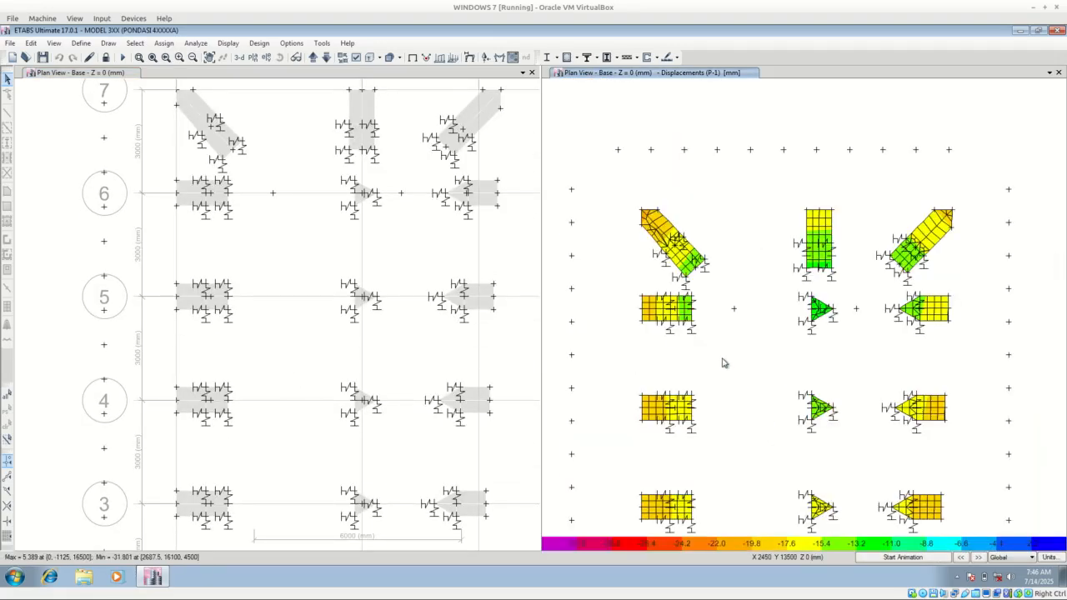
left_click(106, 56)
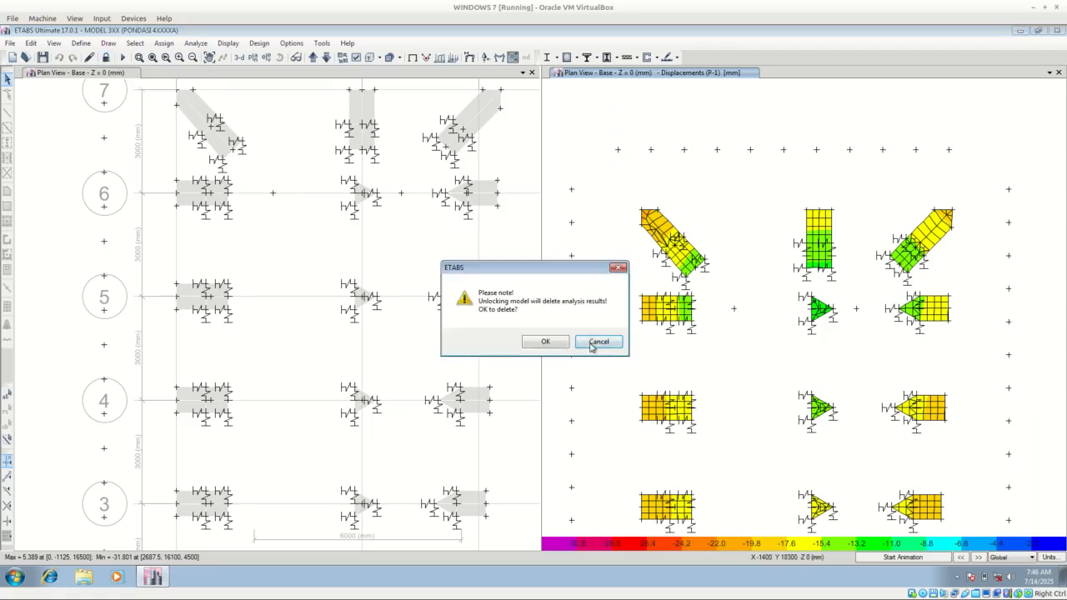
left_click(544, 342)
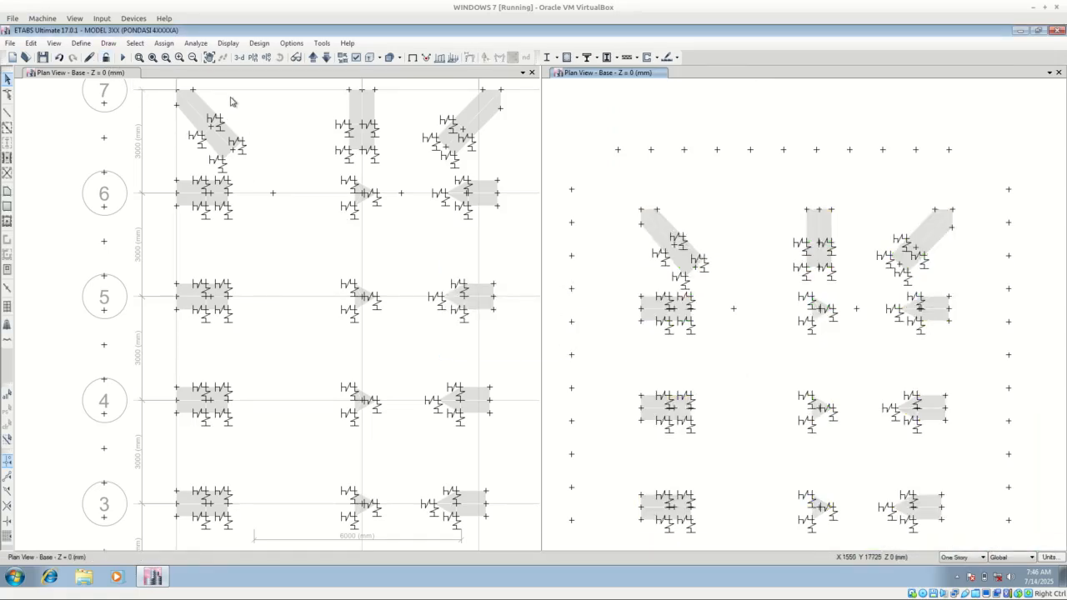
Show the model in 3-D and examine the red wall panels and pile caps at the base.
scroll(728, 209, "down", 3)
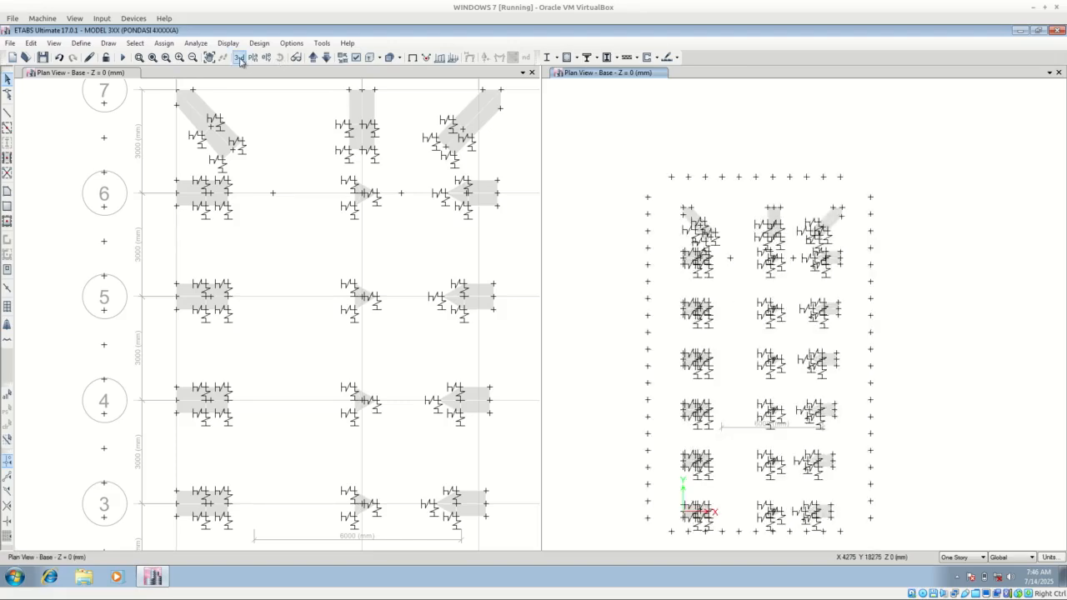
left_click(239, 56)
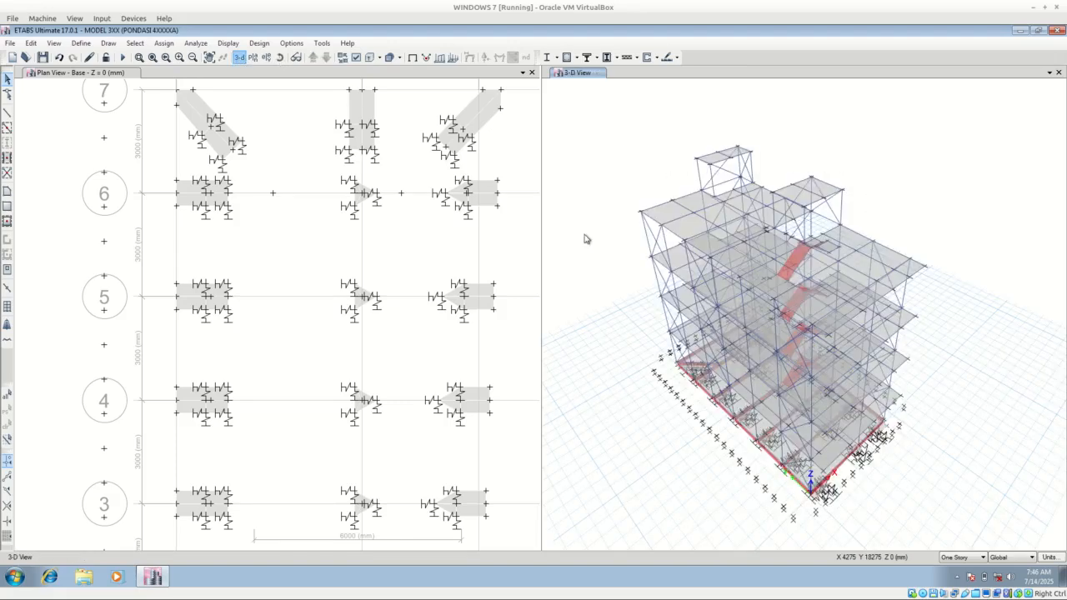
left_click(280, 56)
left_click_drag(729, 416, 754, 406)
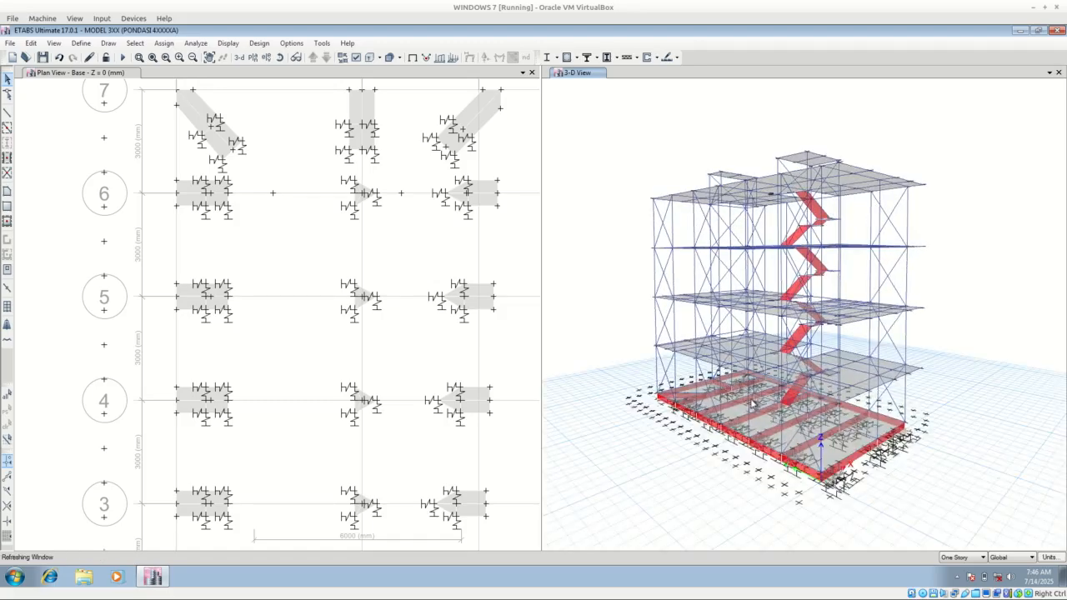
scroll(797, 450, "up", 4)
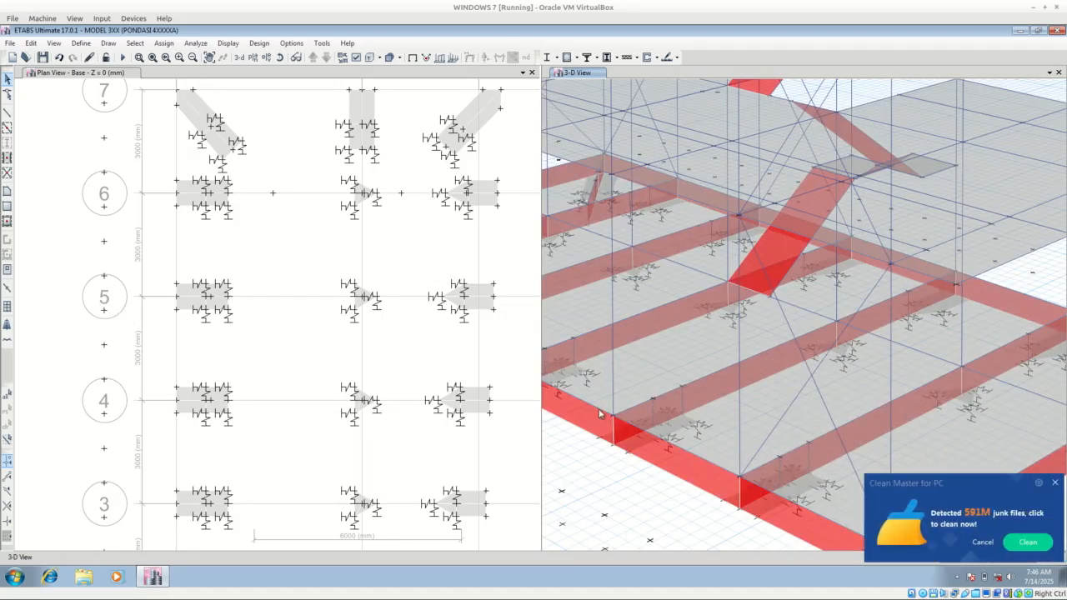
Change the 3-D view to the elevation view of grid line 5.
left_click(266, 56)
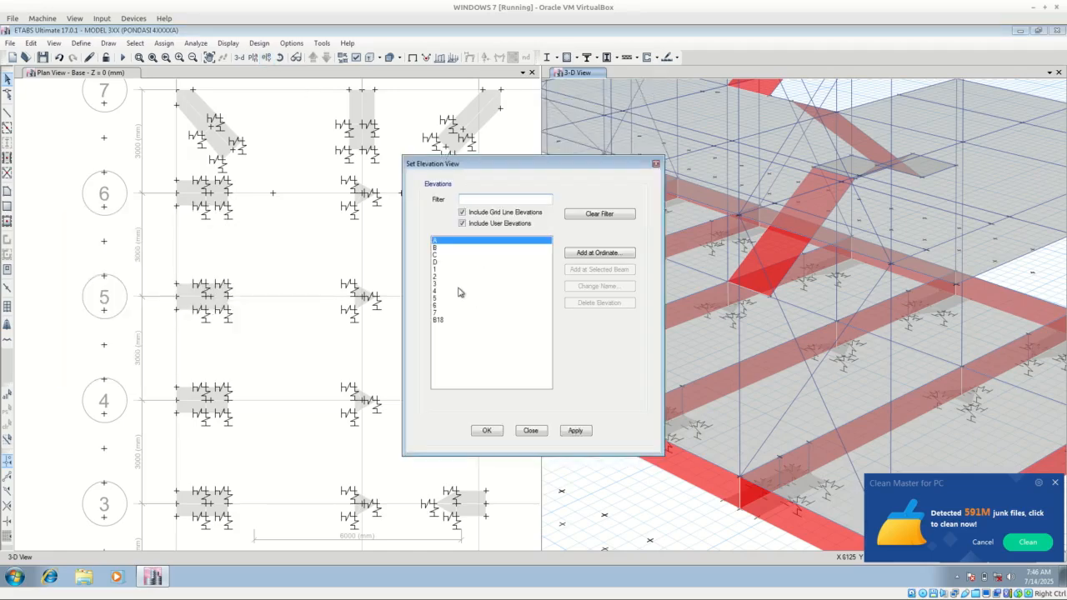
left_click(457, 298)
left_click(575, 430)
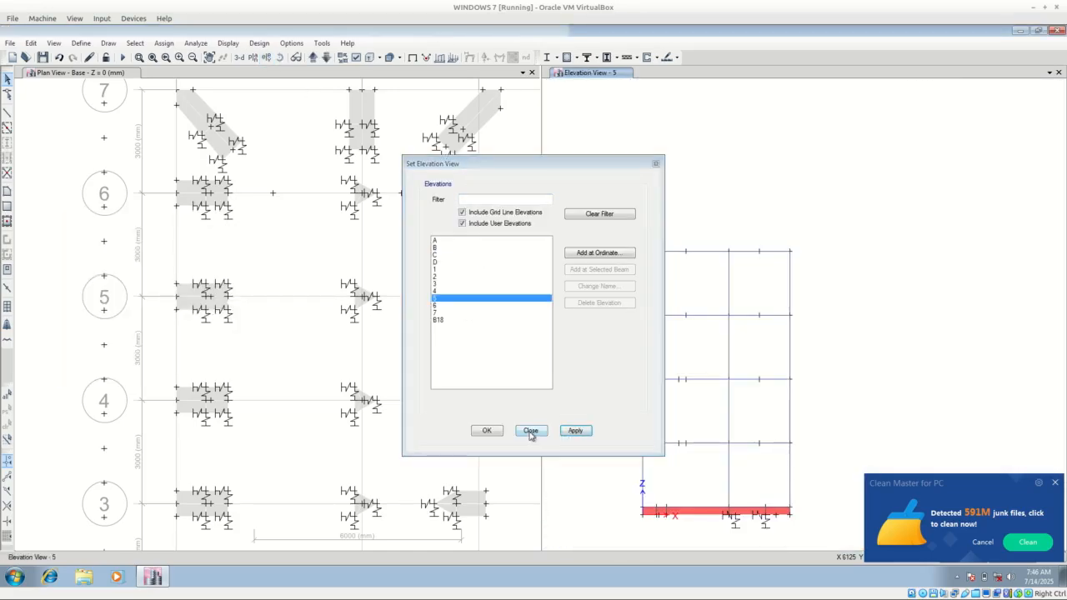
left_click(530, 430)
Delete both red wall panels below the lowest beams on grid line 5 and check the section assignment of the beam between B and C.
scroll(686, 525, "up", 4)
left_click(712, 469)
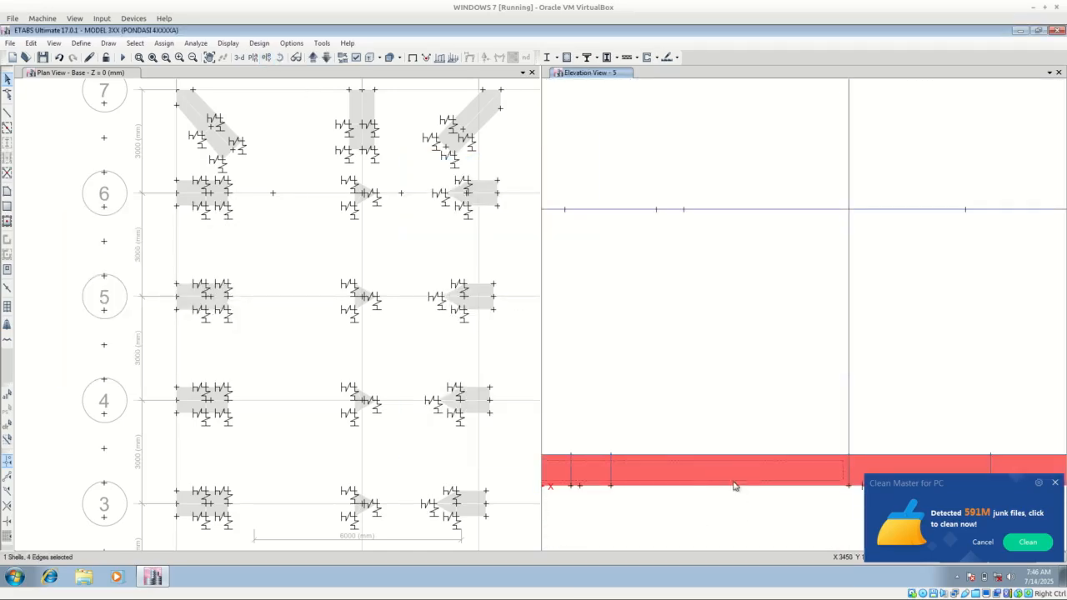
middle_click_drag(746, 487, 599, 421)
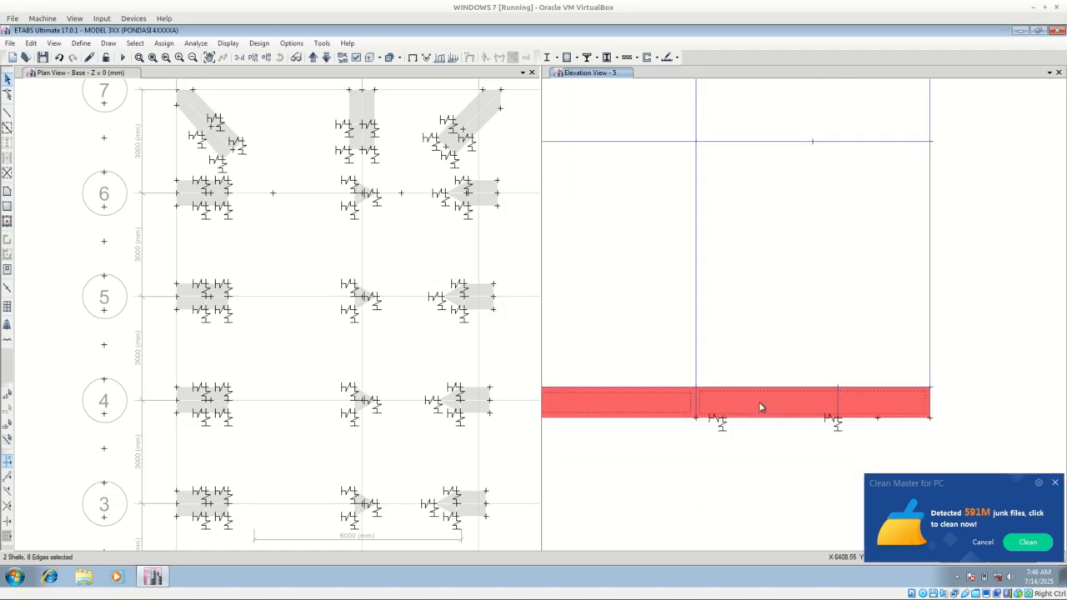
key("Delete")
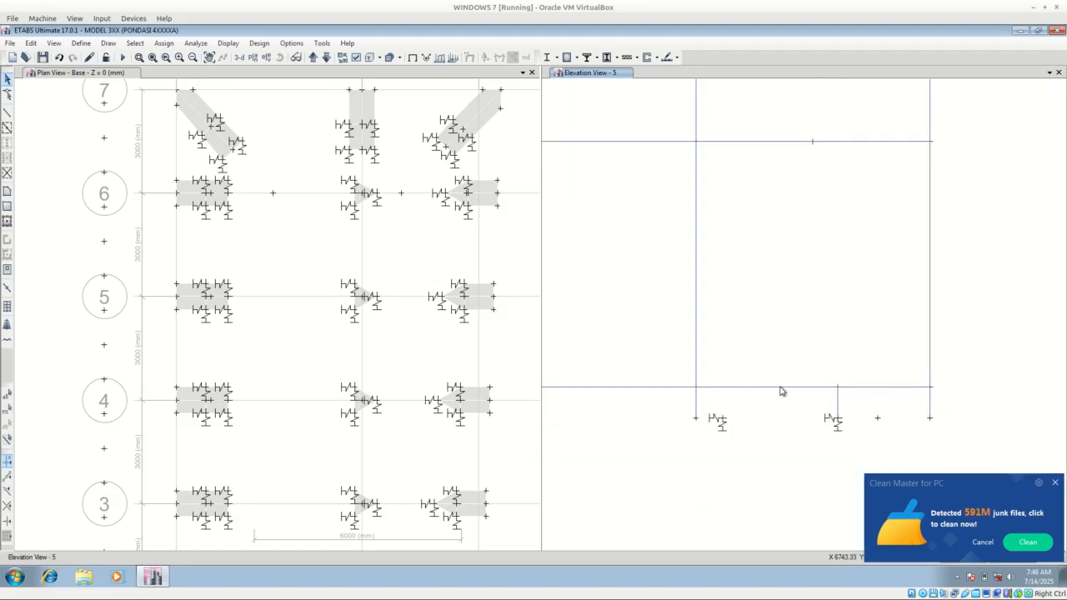
right_click(780, 387)
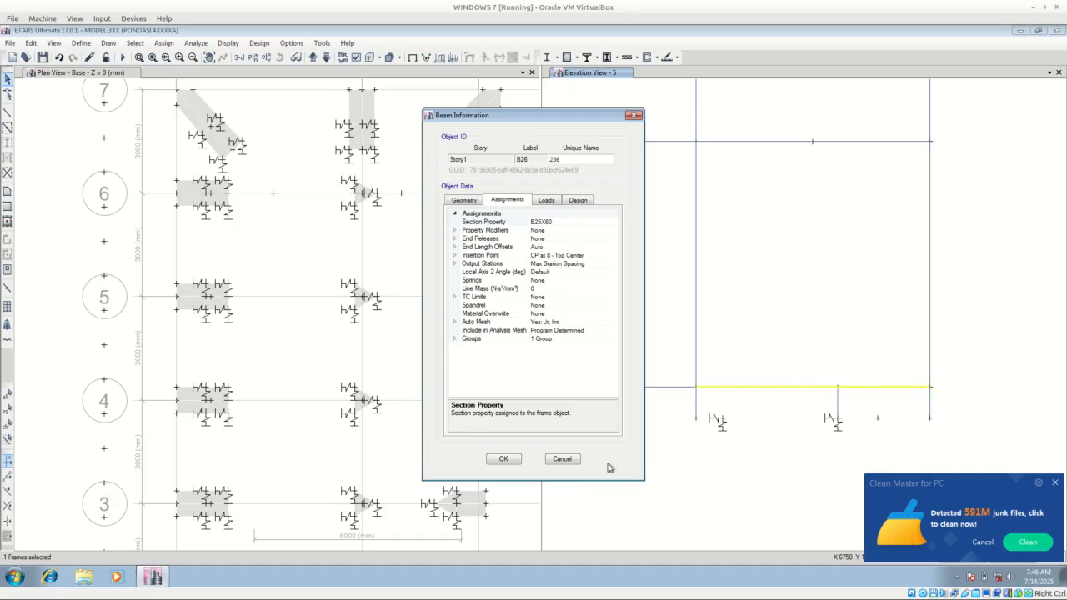
left_click(562, 459)
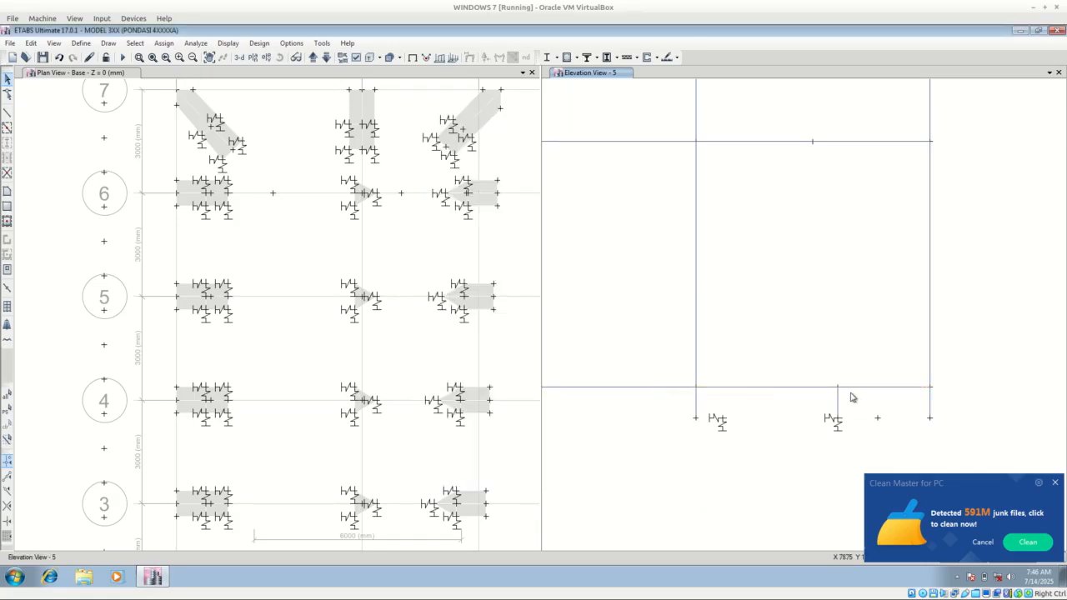
Delete the short vertical stubs between the grid lines under the lowest beams on elevation 5.
left_click_drag(850, 394, 811, 409)
middle_click_drag(742, 401, 1030, 404)
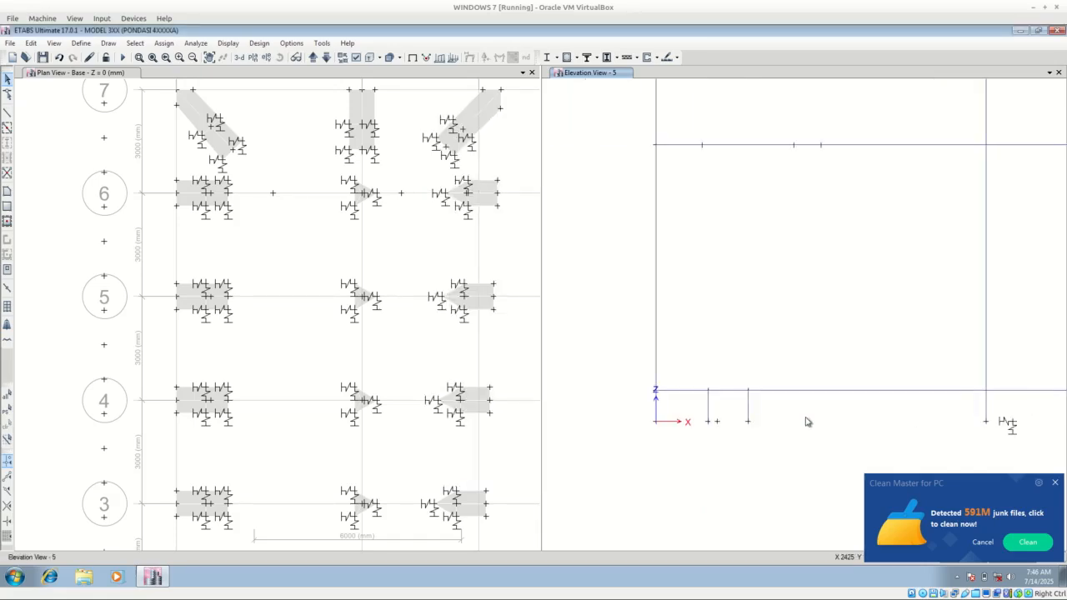
left_click_drag(768, 404, 681, 423)
key("Delete")
Run the analysis of the modified model and dismiss the Clean Master notification.
scroll(720, 426, "down", 2)
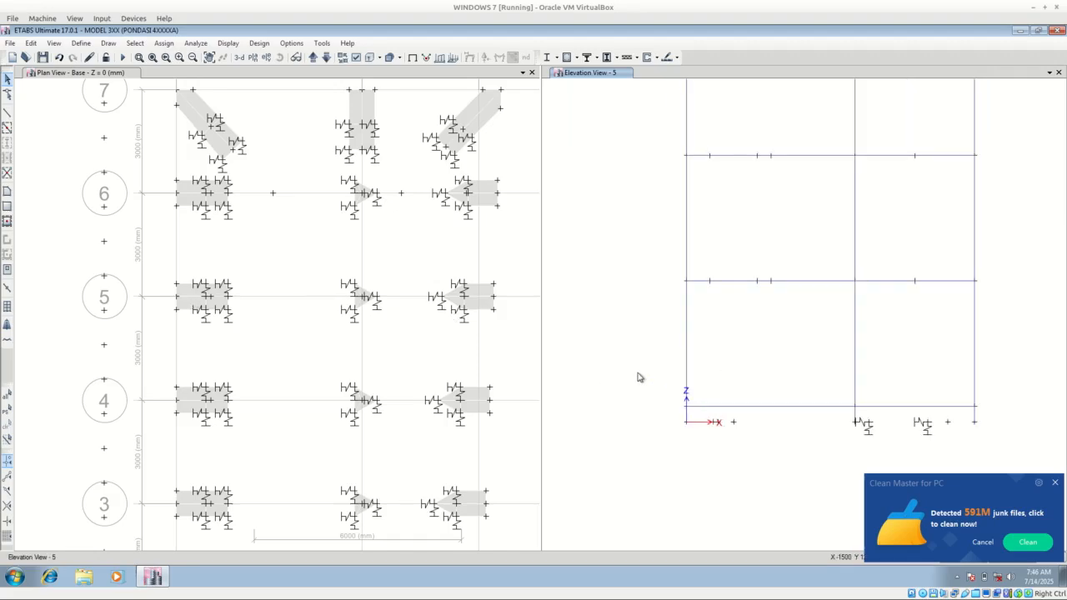
key("F5")
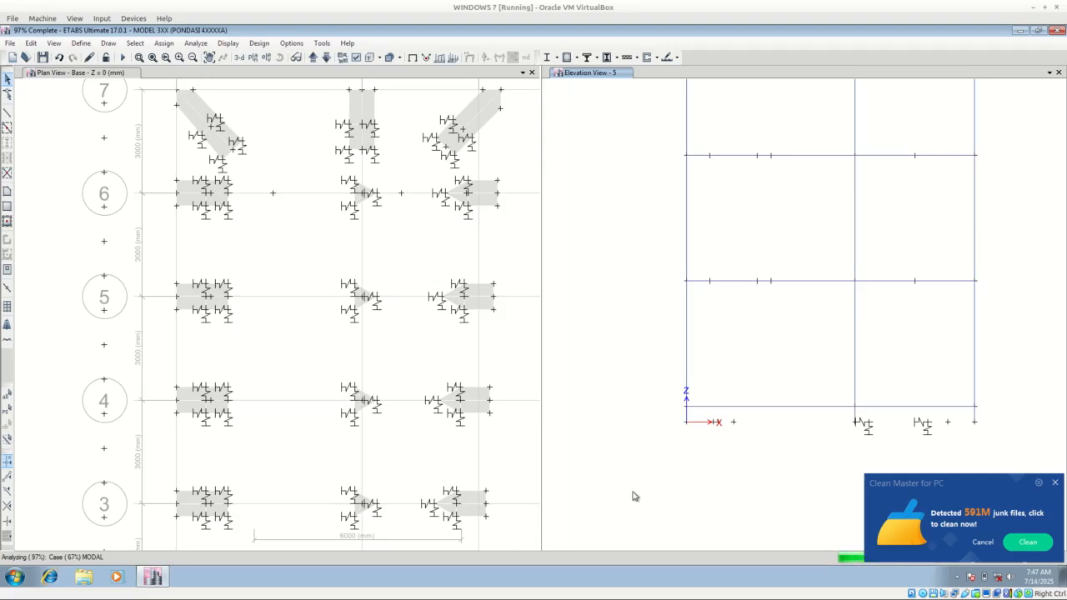
left_click(1055, 483)
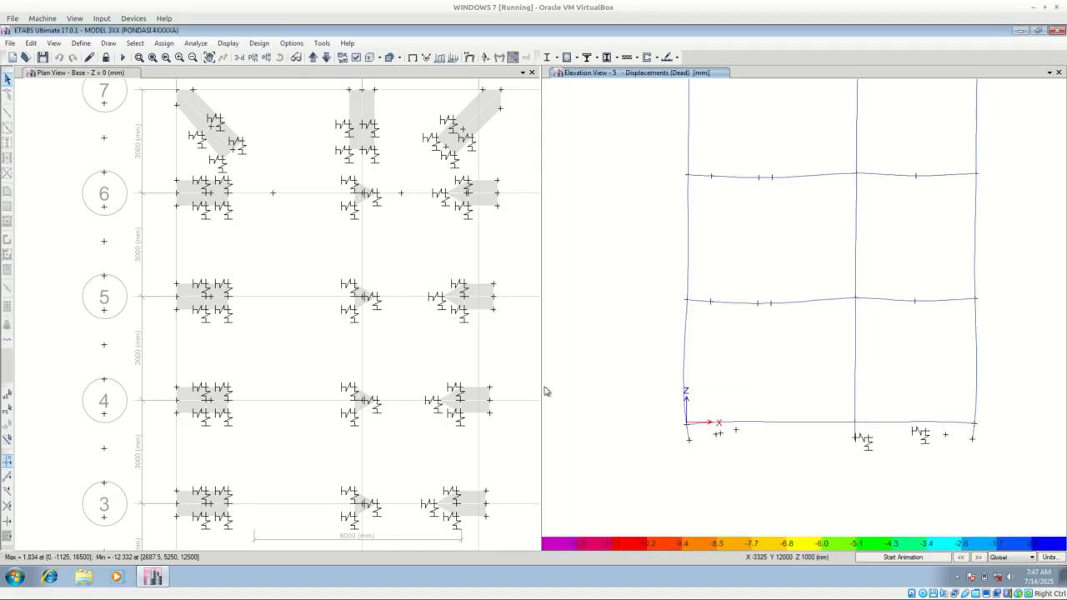
Display the deformed shape for combination P-1 in the undeformed Base plan view, with Displacement UZ contours drawn on the objects.
left_click(287, 344)
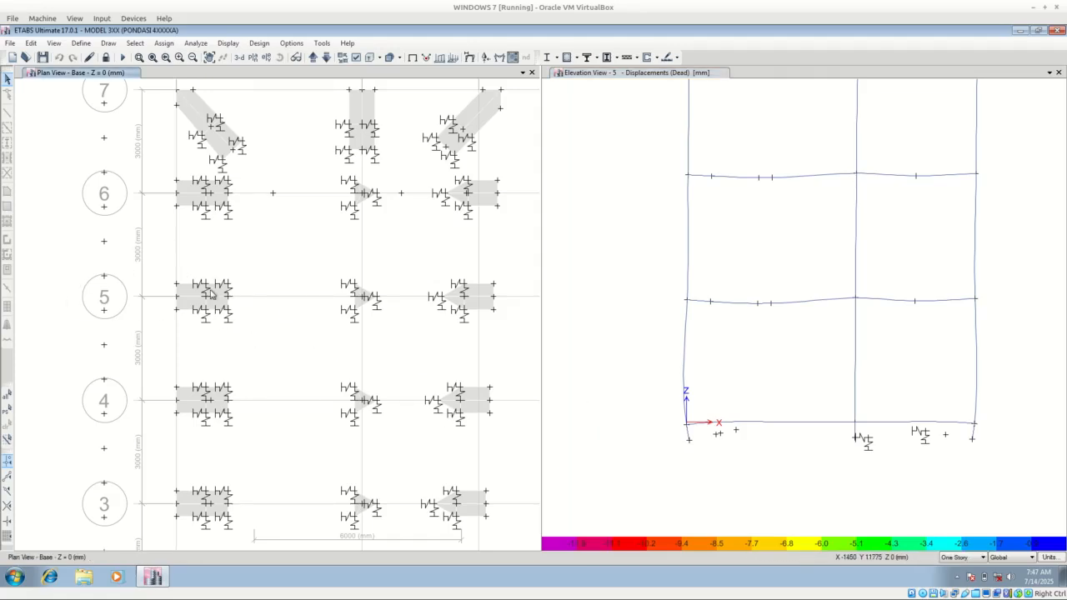
left_click(228, 43)
left_click(271, 91)
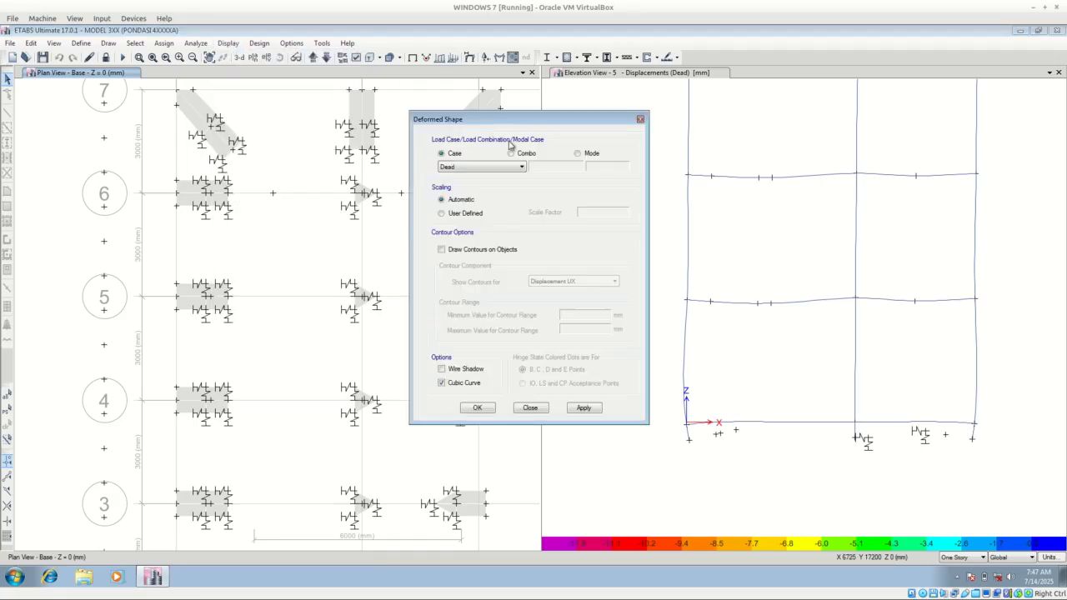
left_click(526, 155)
left_click(521, 167)
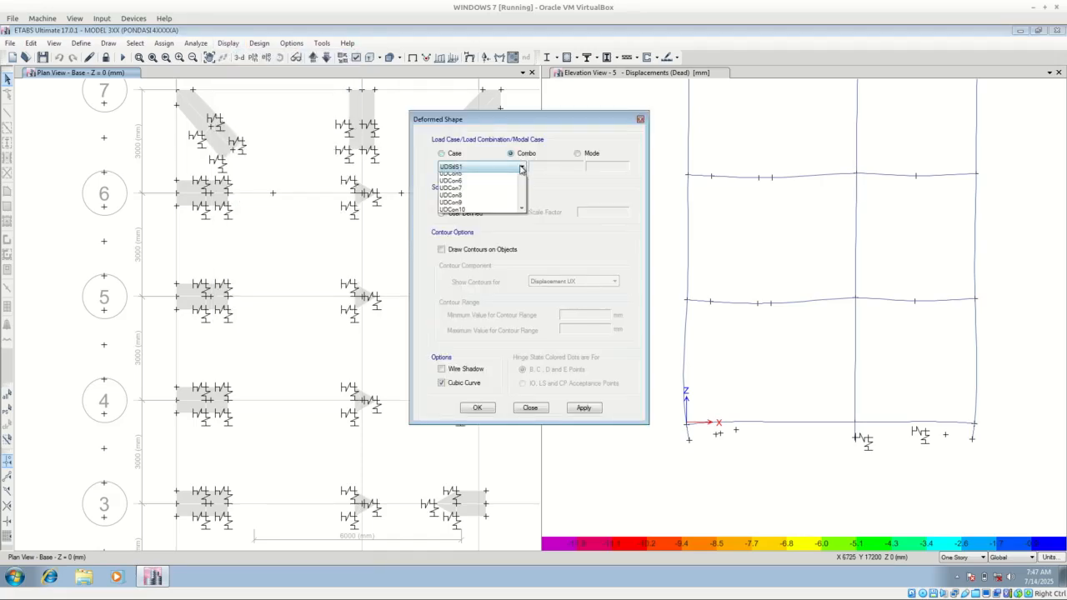
scroll(492, 350, "down", 1)
scroll(487, 355, "down", 8)
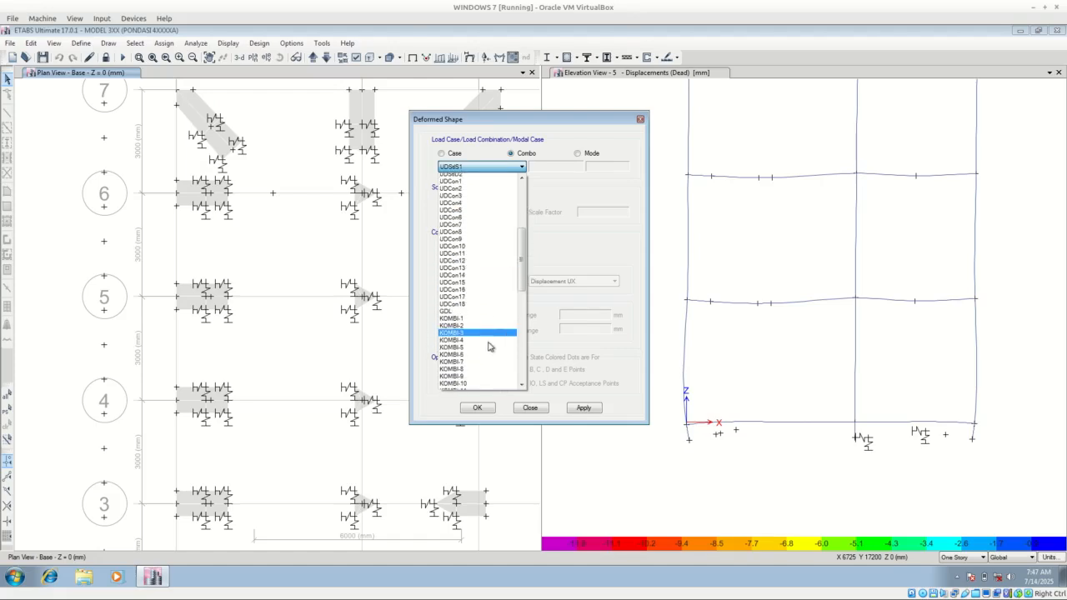
scroll(473, 362, "down", 3)
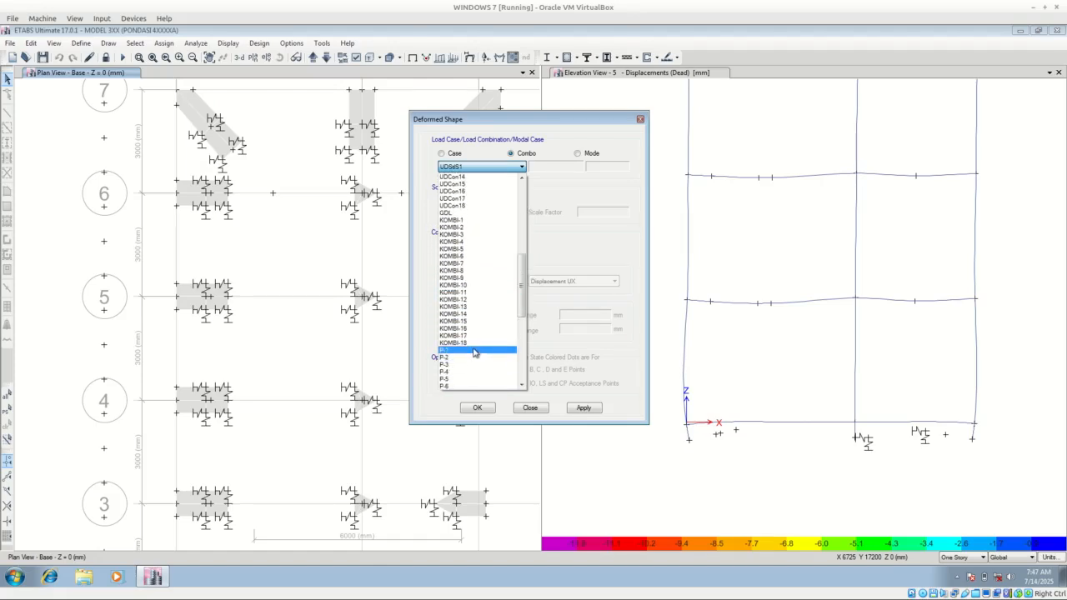
left_click(479, 349)
left_click(483, 249)
left_click(573, 281)
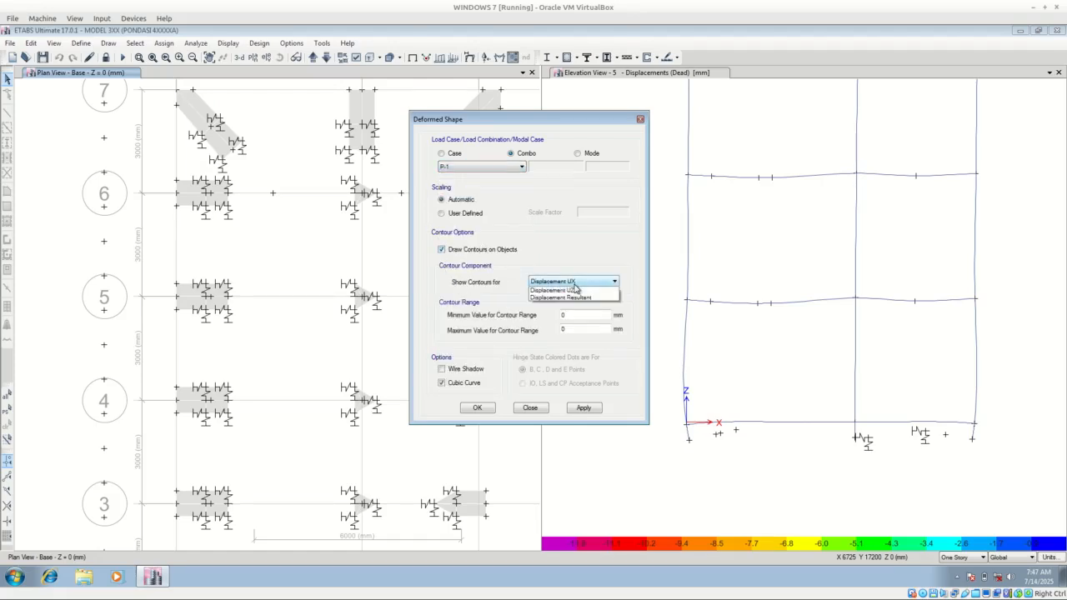
left_click(567, 312)
left_click(581, 409)
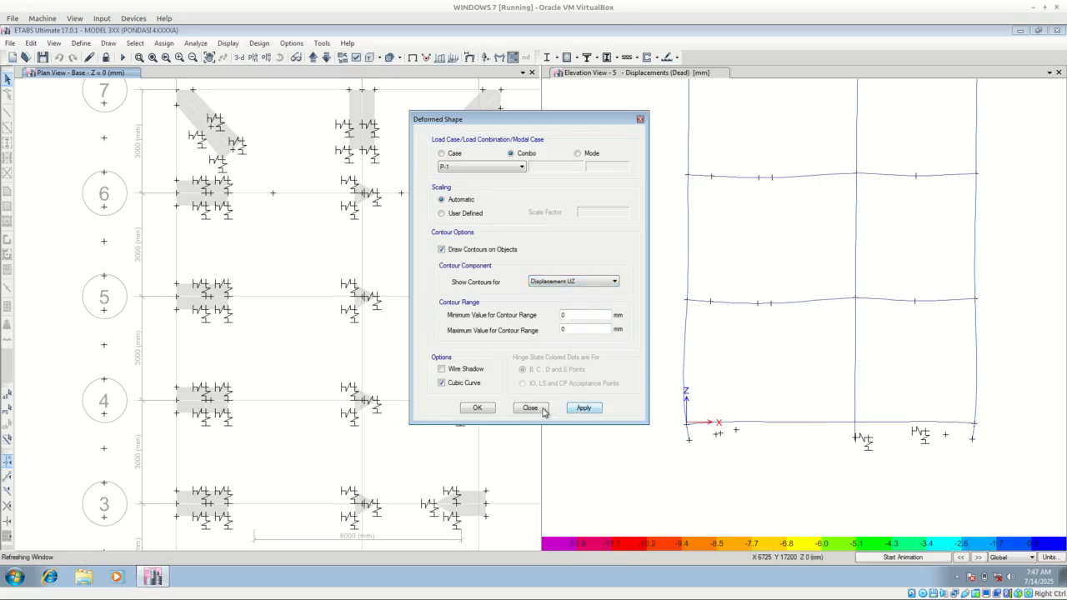
Close the deformed shape settings and examine the P-1 vertical displacements at the corners and edges of the pile cap at grid A-5.
left_click(542, 408)
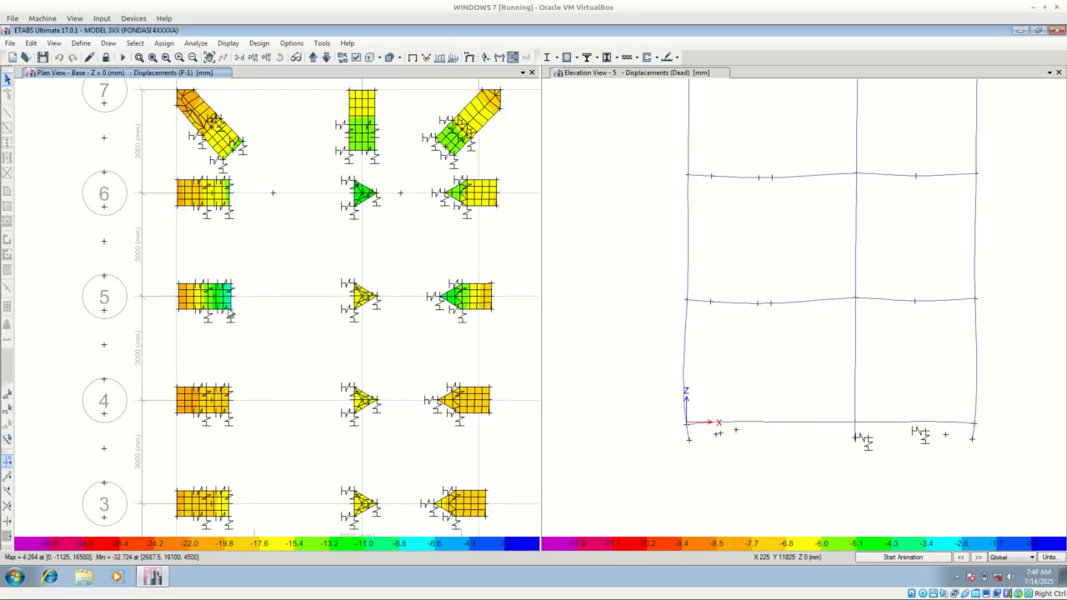
scroll(198, 308, "up", 4)
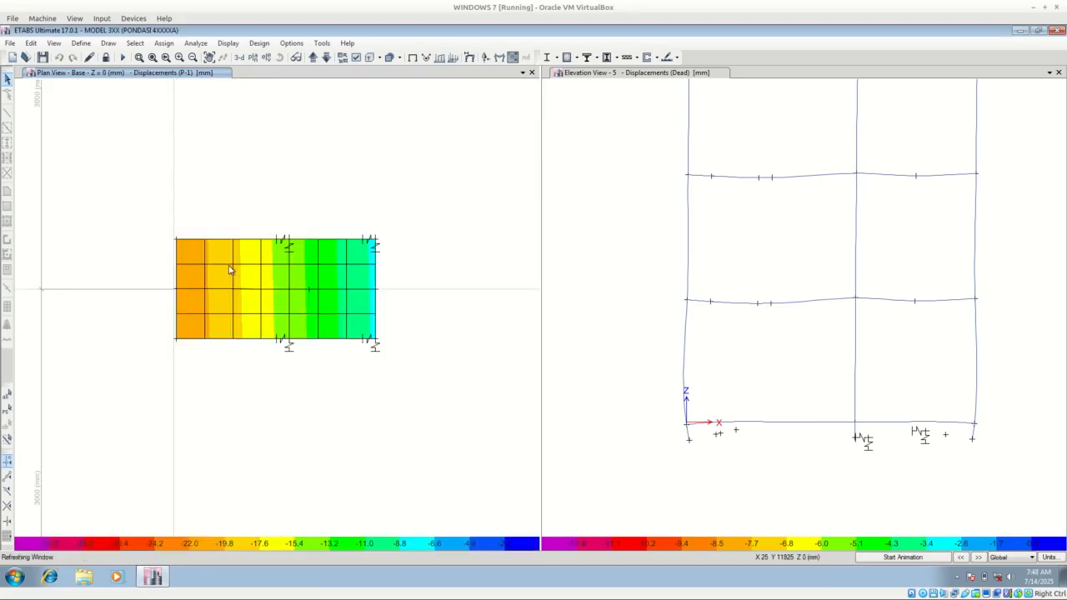
mouse_move(177, 292)
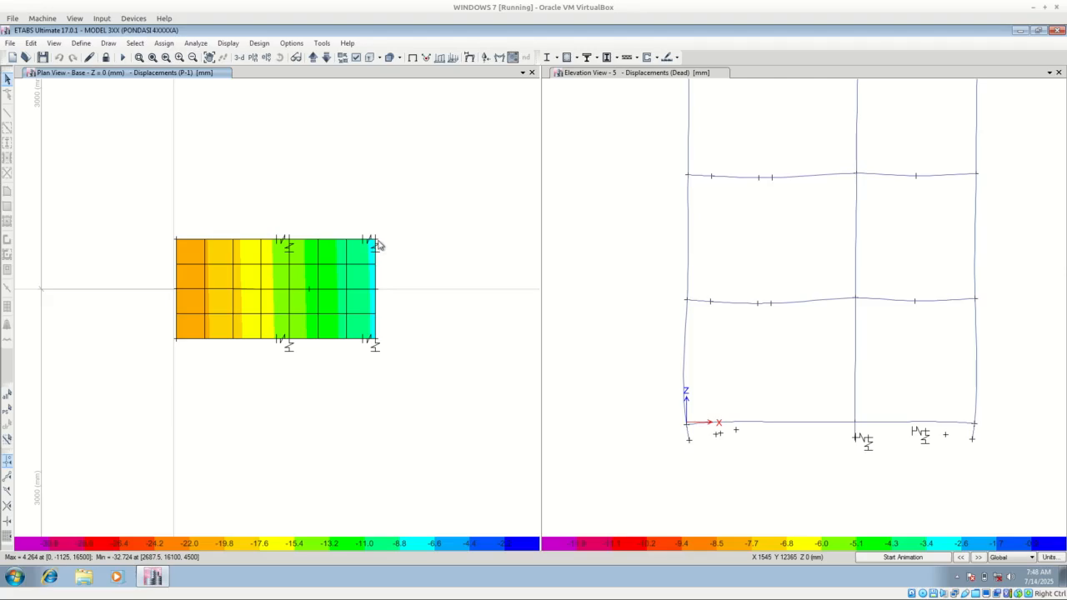
mouse_move(377, 243)
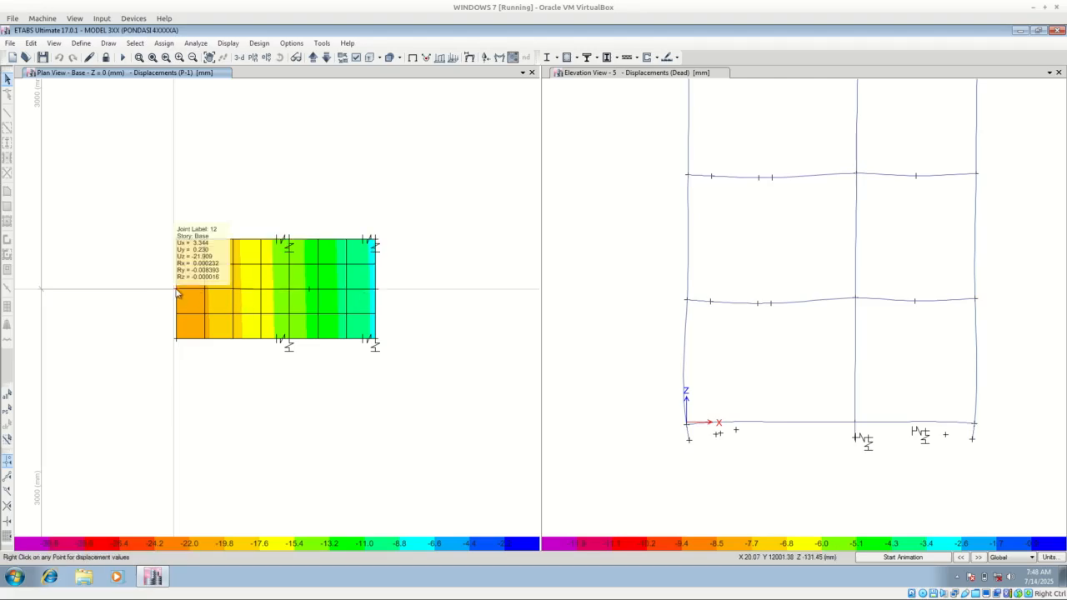
mouse_move(375, 345)
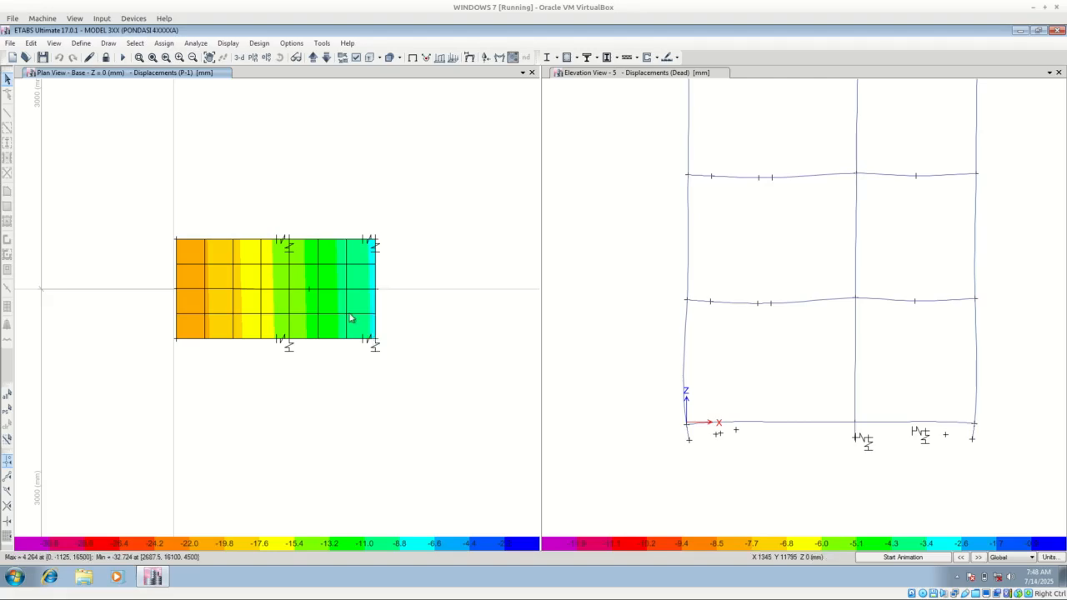
scroll(262, 298, "down", 2)
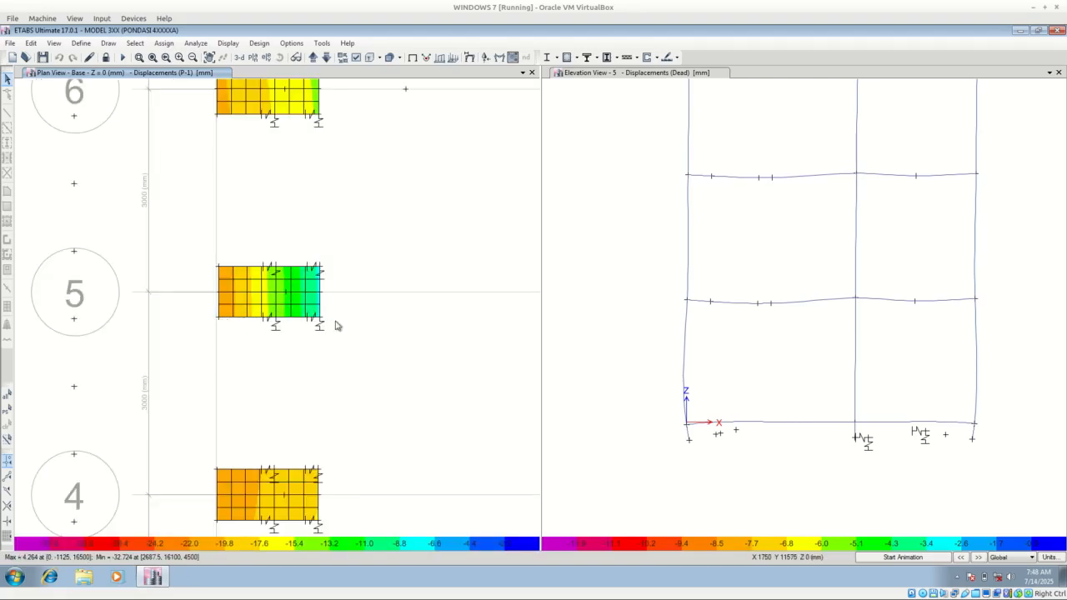
middle_click_drag(316, 350, 313, 350)
scroll(207, 330, "down", 3)
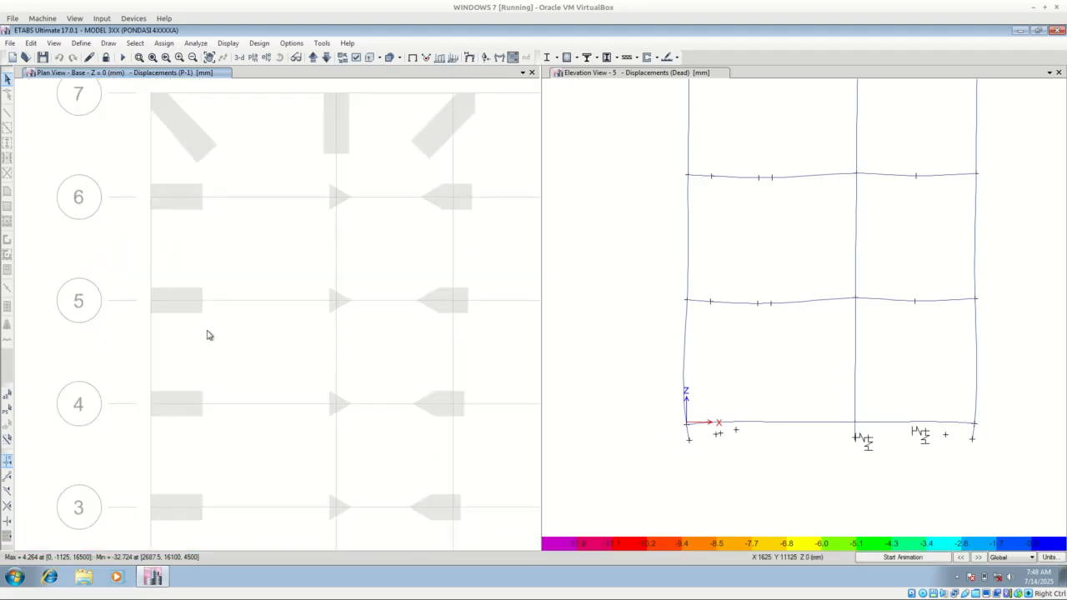
scroll(152, 300, "up", 3)
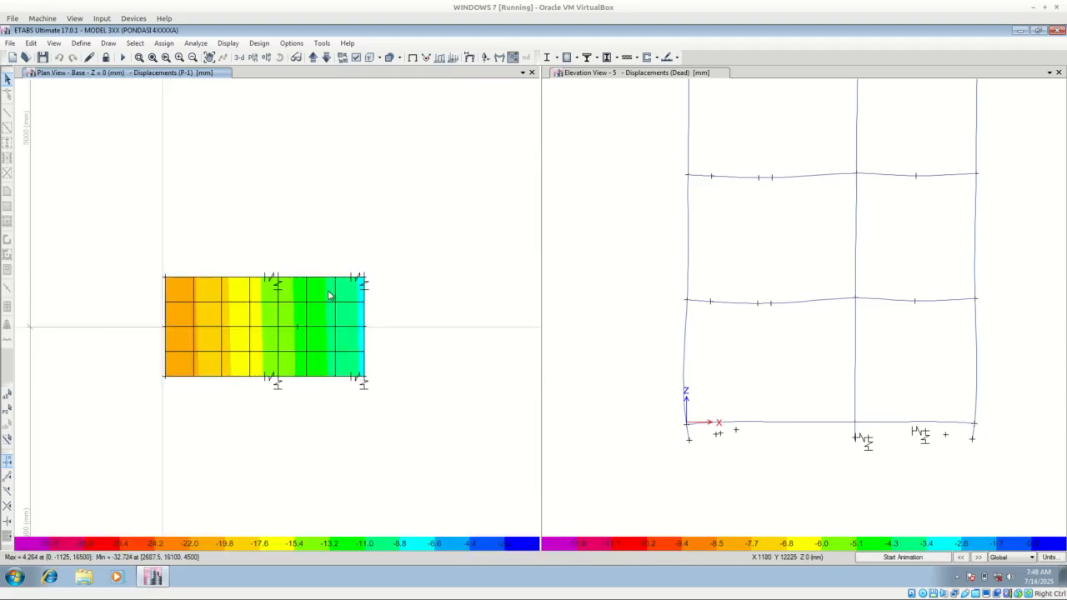
mouse_move(365, 282)
Examine the Dead load displacements of the base joints on elevation 5, near grid A and between grids B and C.
left_click(724, 453)
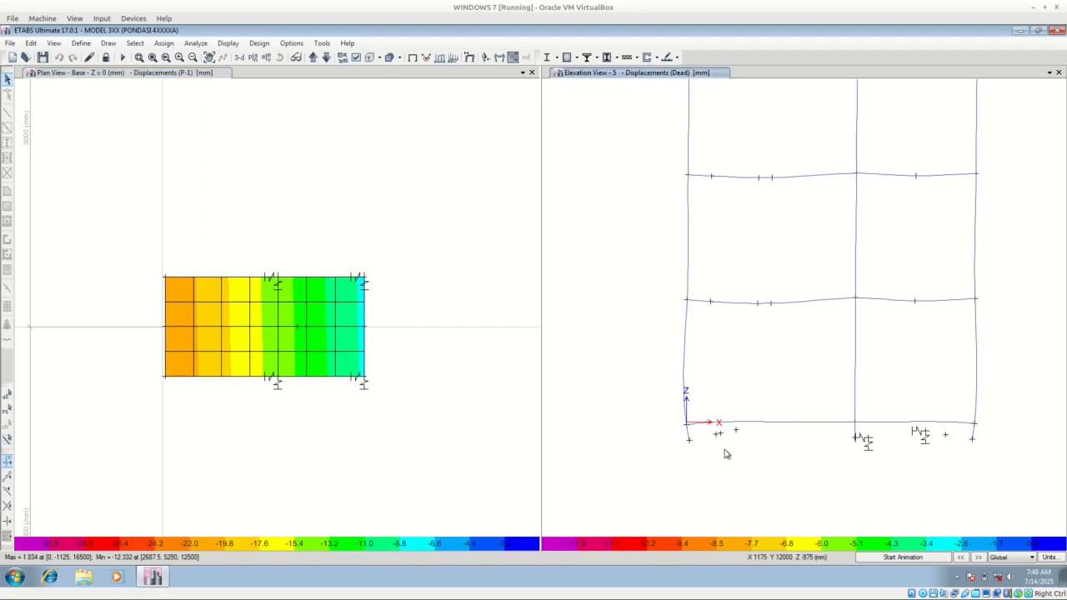
scroll(731, 452, "up", 5)
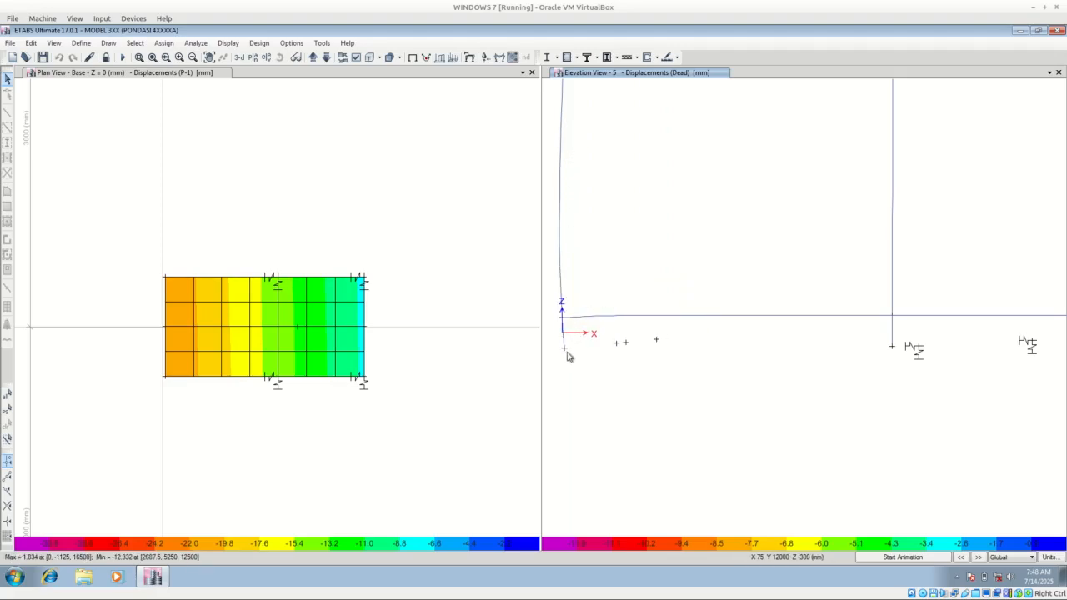
mouse_move(623, 347)
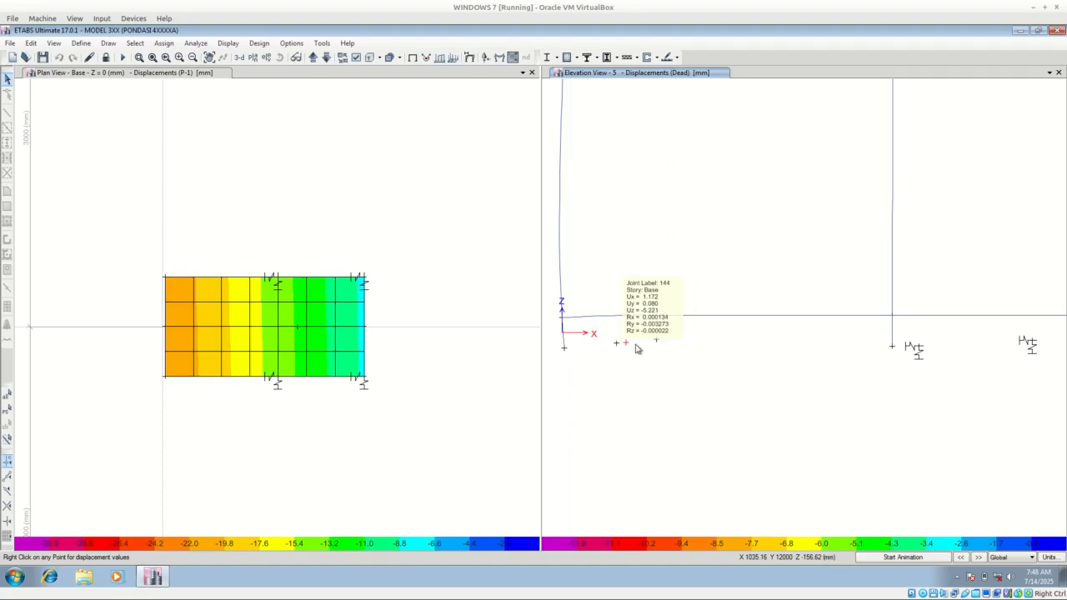
mouse_move(659, 344)
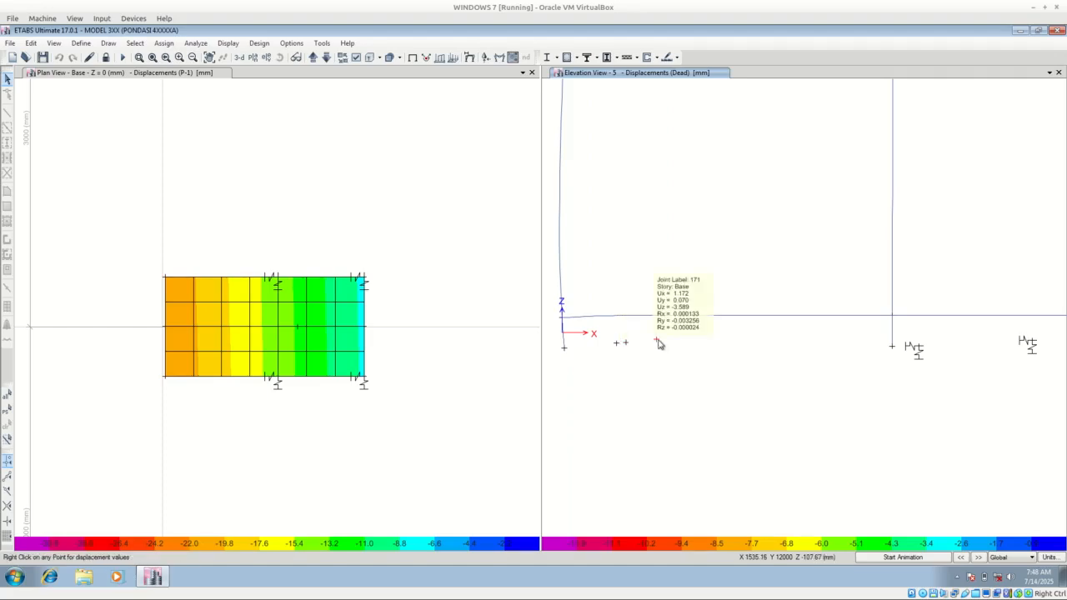
scroll(657, 340, "down", 3)
scroll(870, 351, "up", 6)
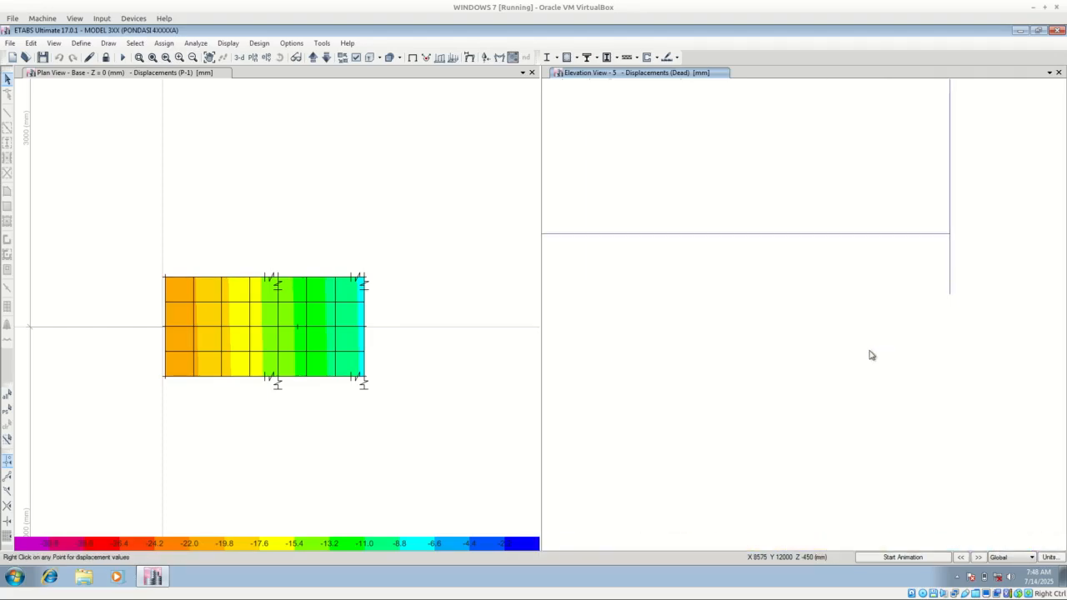
mouse_move(844, 312)
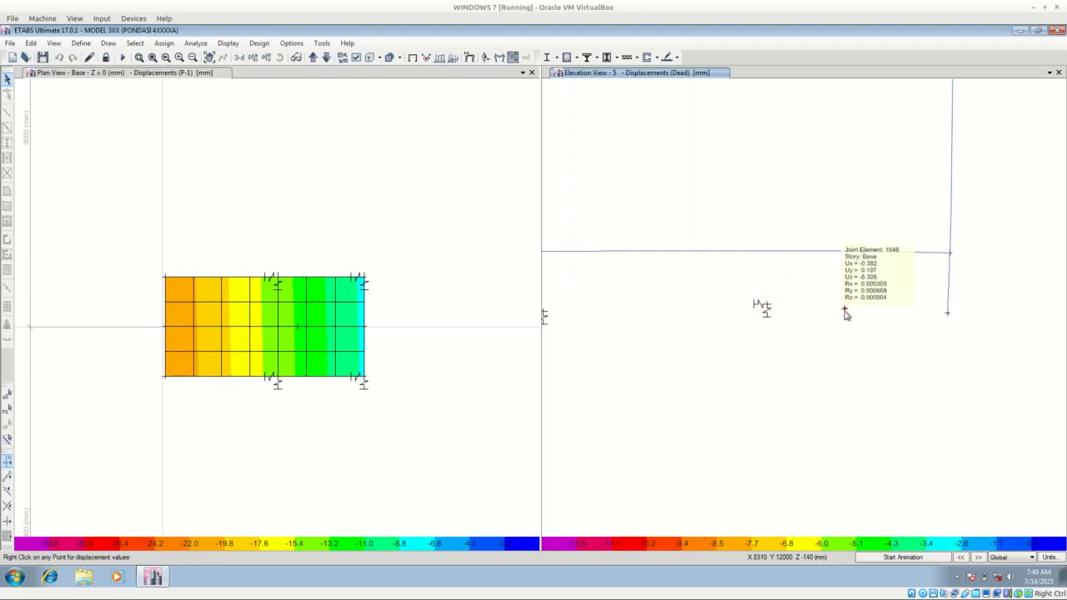
mouse_move(765, 309)
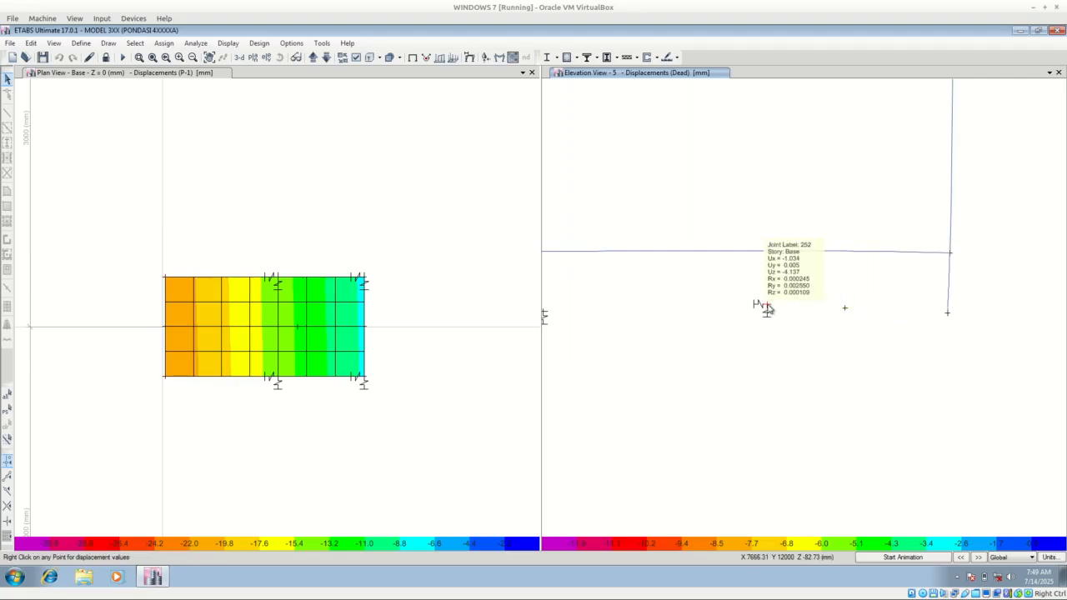
mouse_move(948, 314)
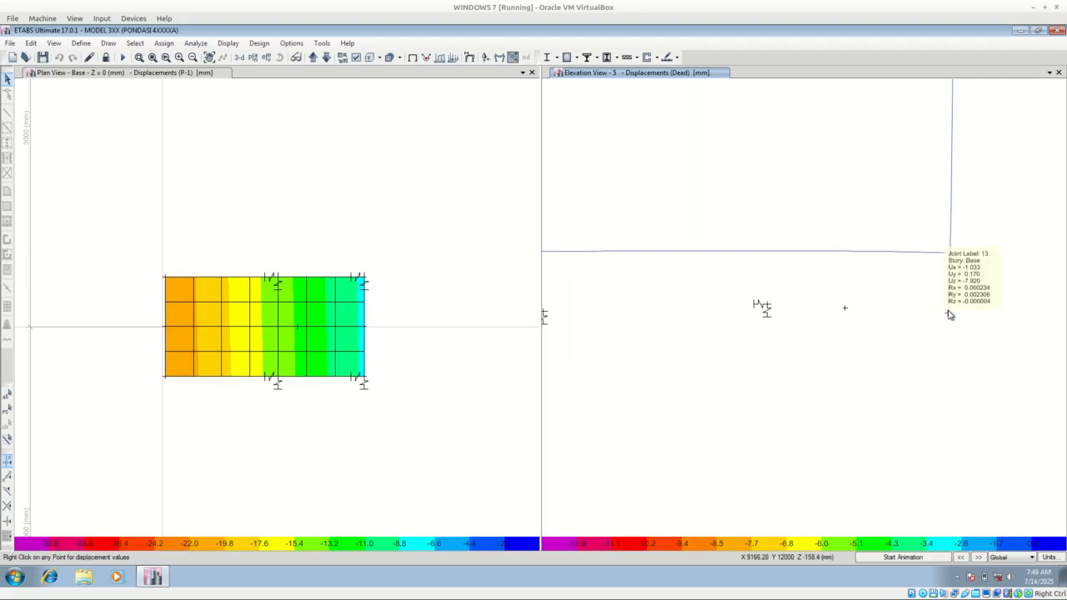
left_click(510, 402)
left_click(803, 371)
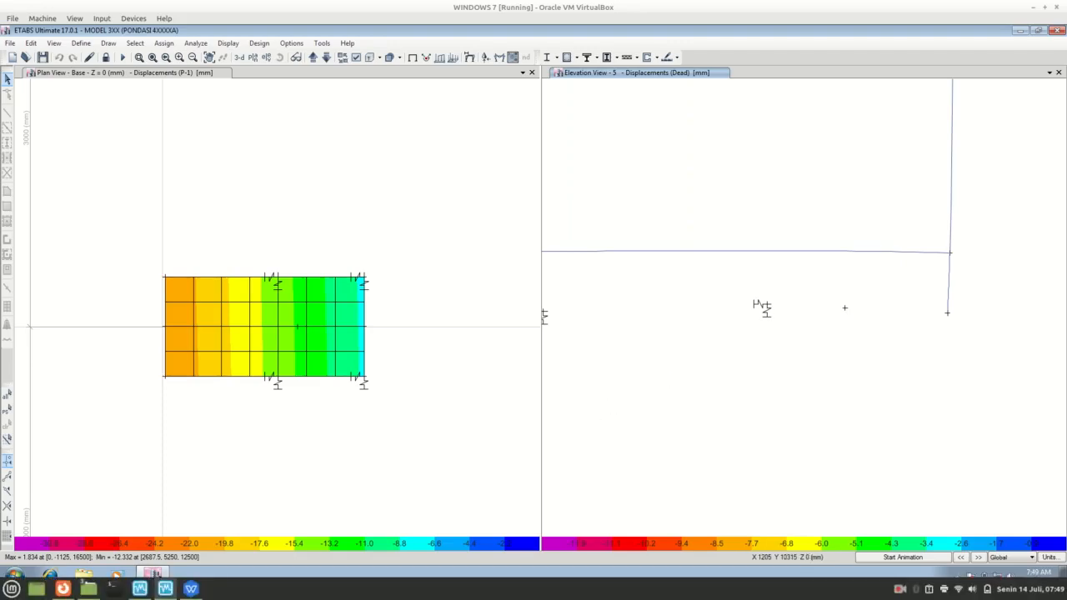
Switch to the pile cap calculation spreadsheet in WPS and set the number of piles used (Jumlah Tiang Pakai) to 3.
left_click(192, 589)
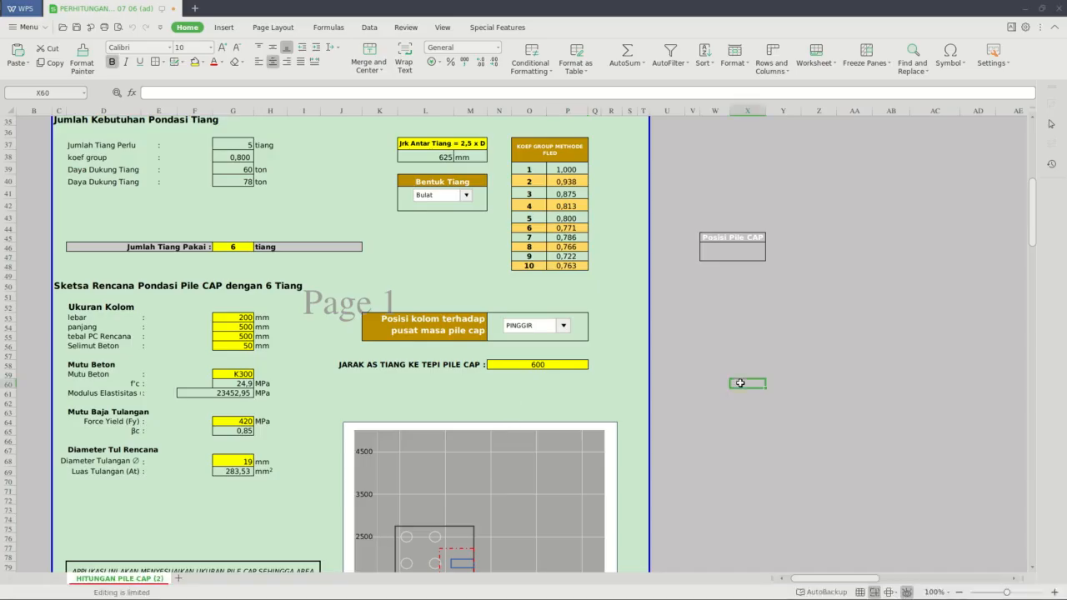
scroll(720, 400, "up", 10)
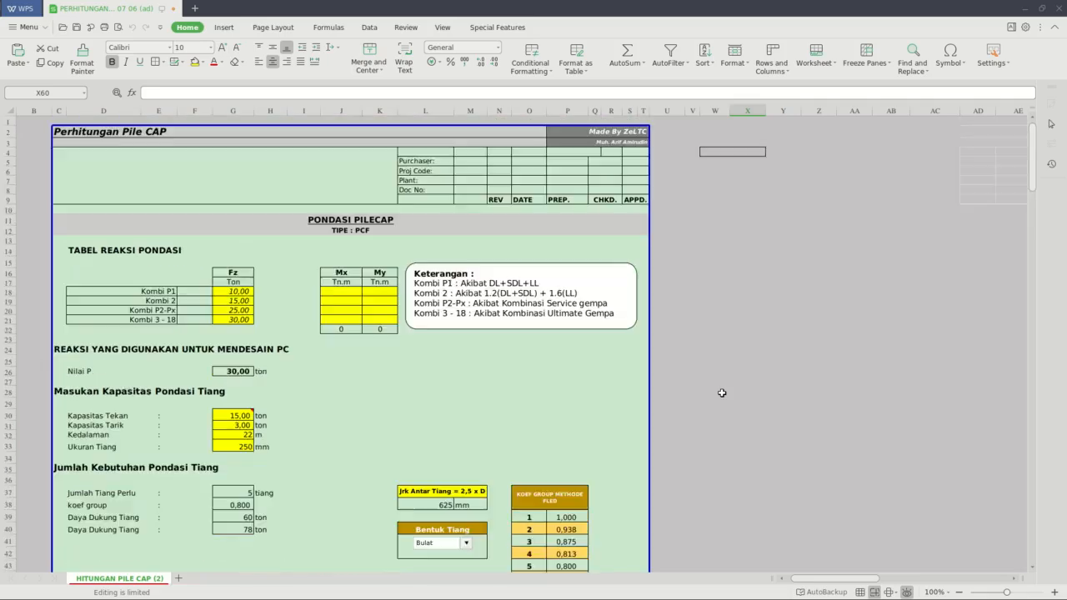
scroll(715, 393, "down", 9)
left_click(243, 314)
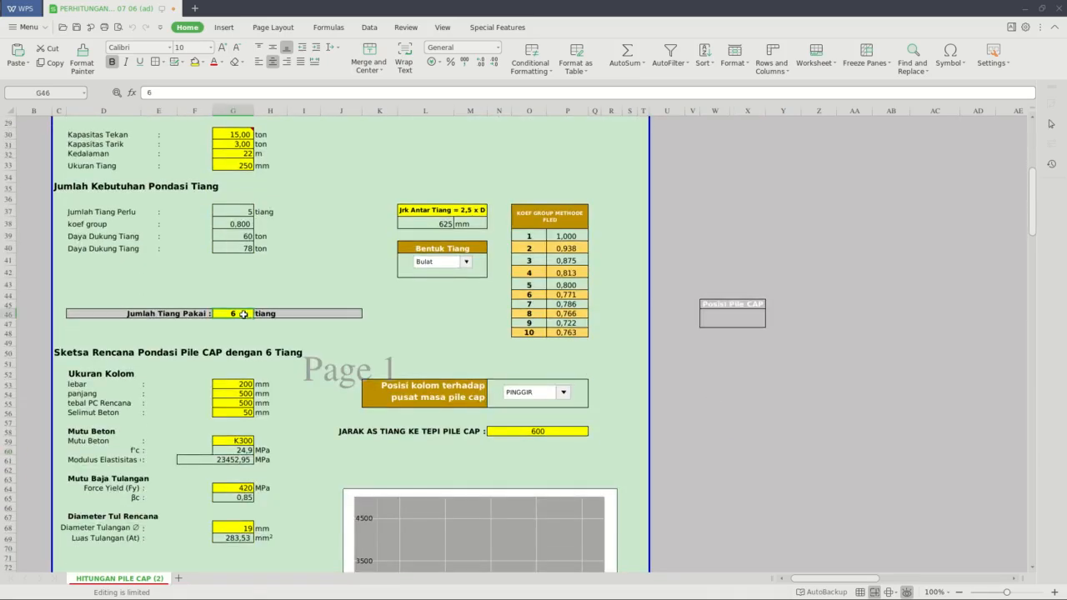
type("3")
key("Return")
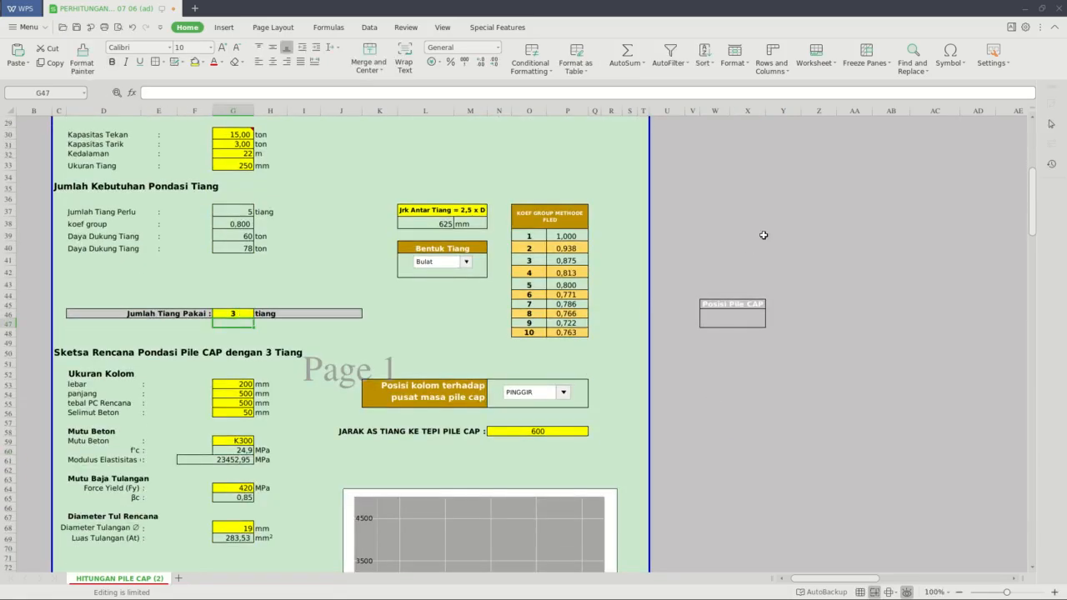
Review the pile cap sketch, the thickness check and the tension/compression check of each pile in the eccentricity table.
left_click(781, 212)
scroll(781, 276, "down", 7)
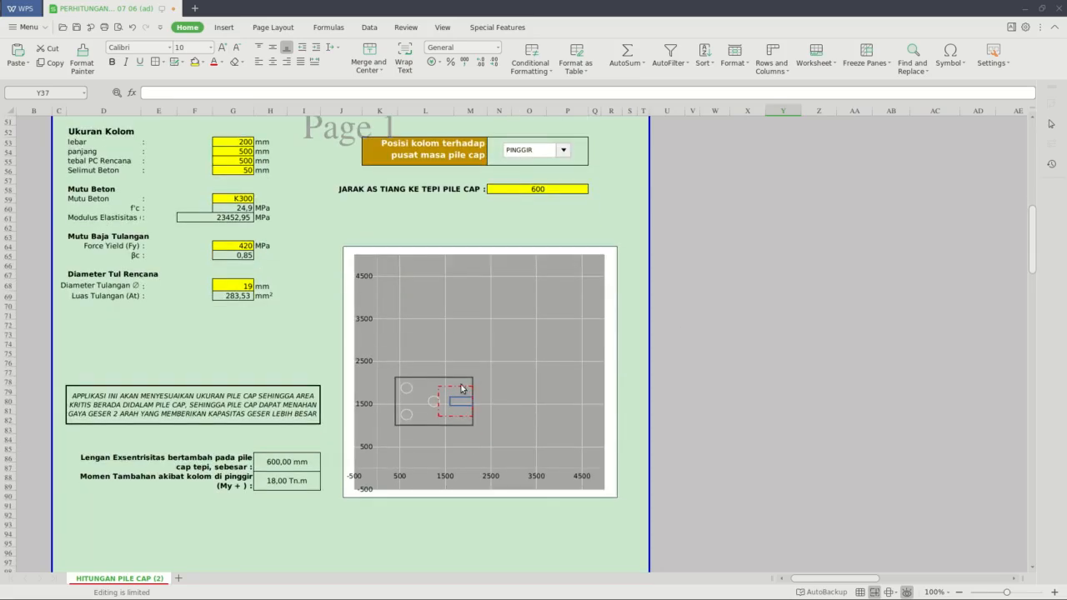
scroll(419, 412, "down", 20)
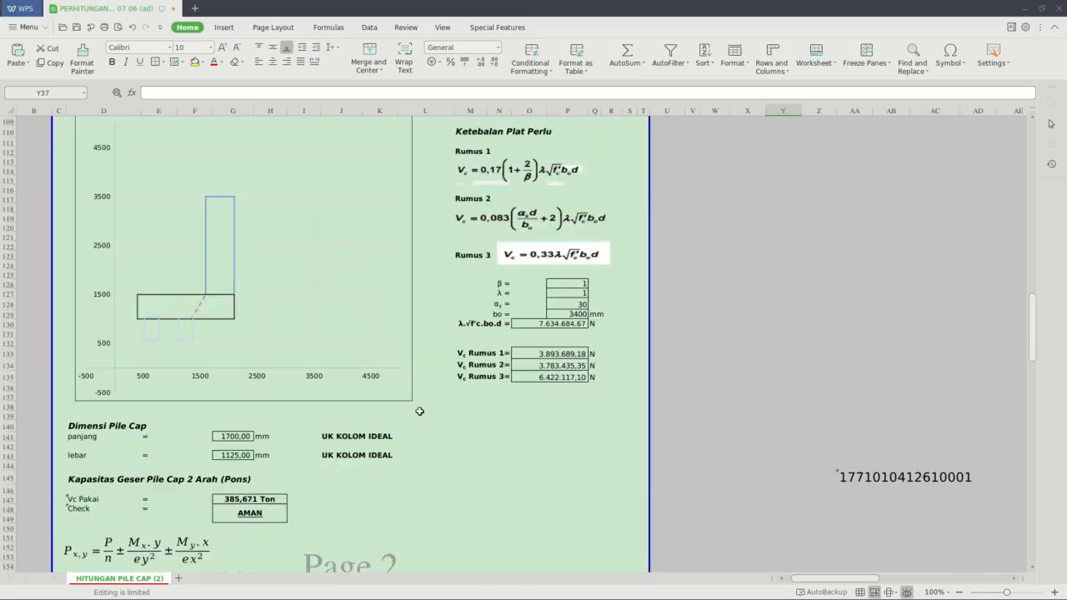
scroll(419, 412, "down", 5)
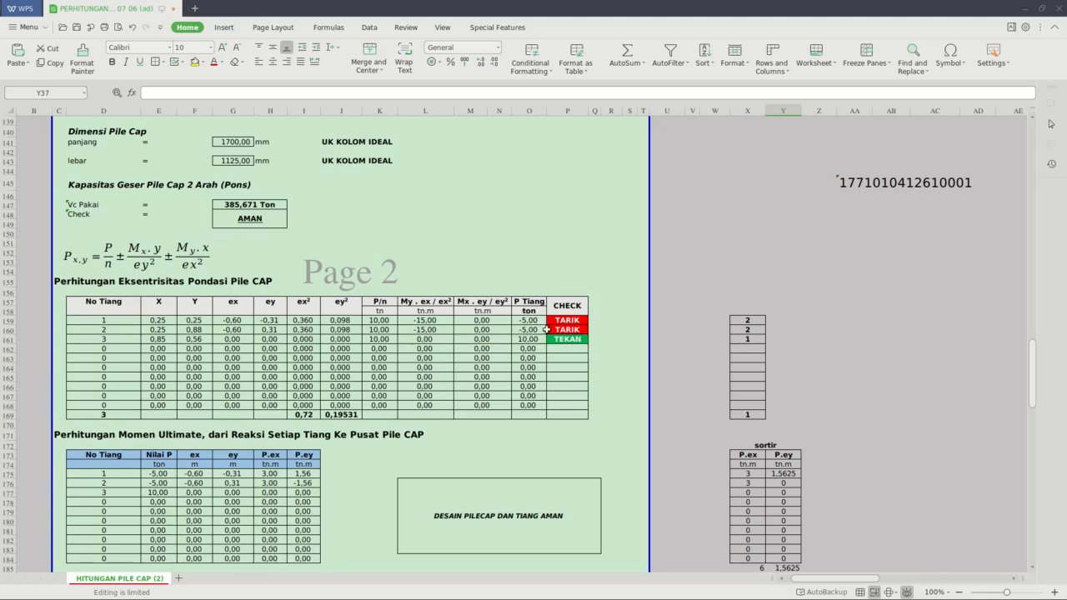
Compare the pile tensile capacity (Kapasitas Tarik) with the P Tiang loads in the eccentricity table.
scroll(483, 383, "up", 20)
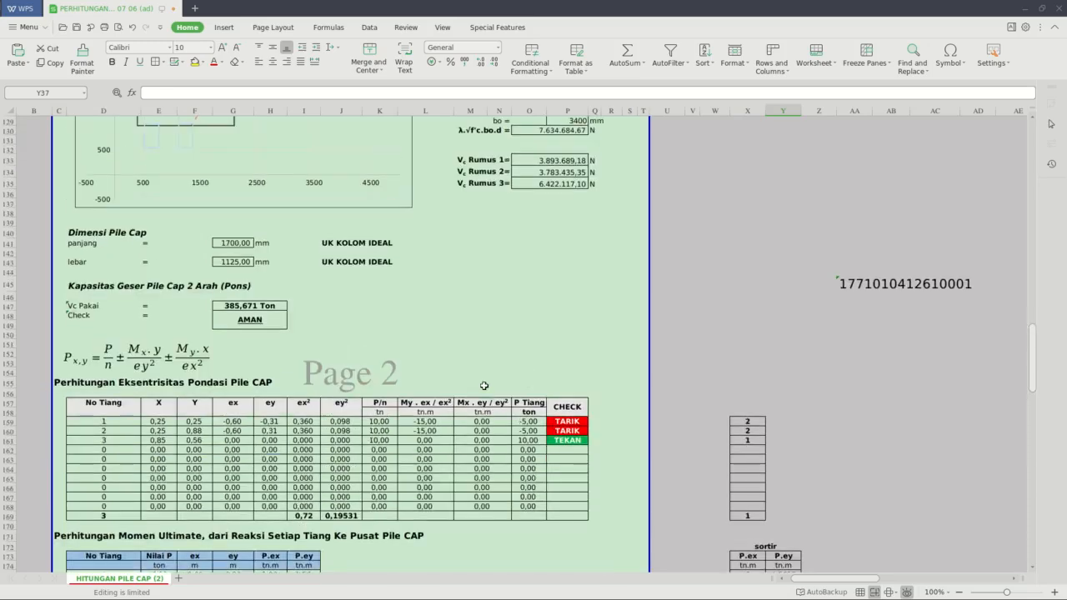
scroll(292, 379, "up", 19)
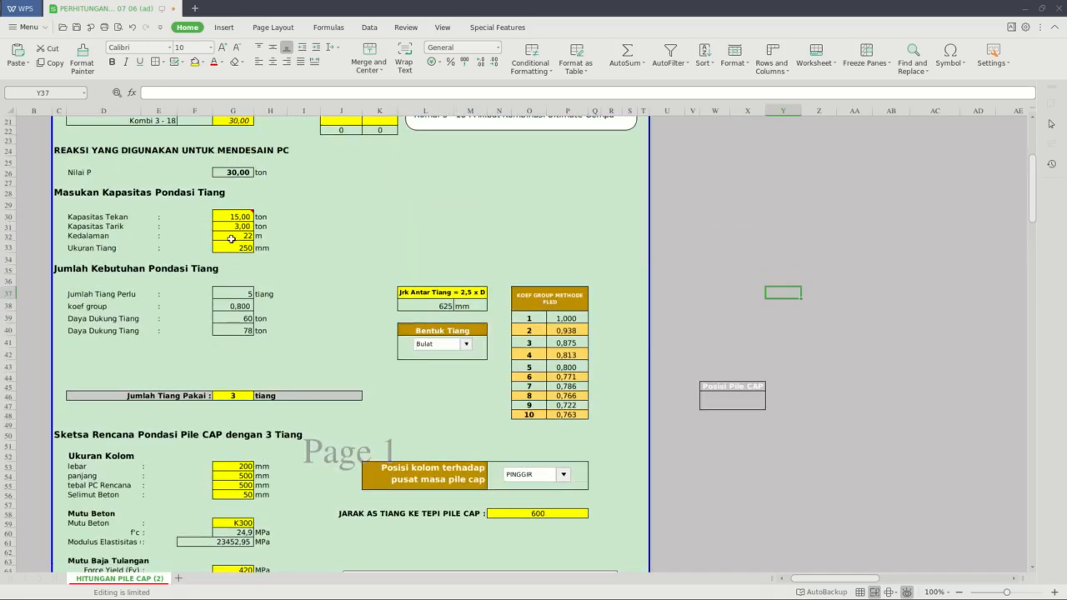
left_click(229, 225)
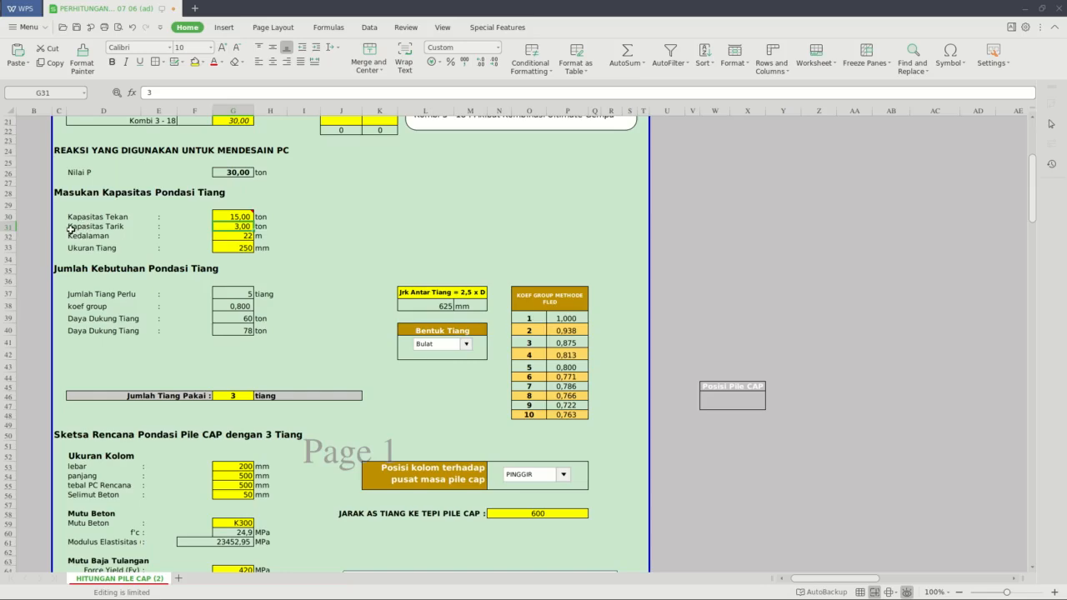
left_click_drag(70, 229, 283, 227)
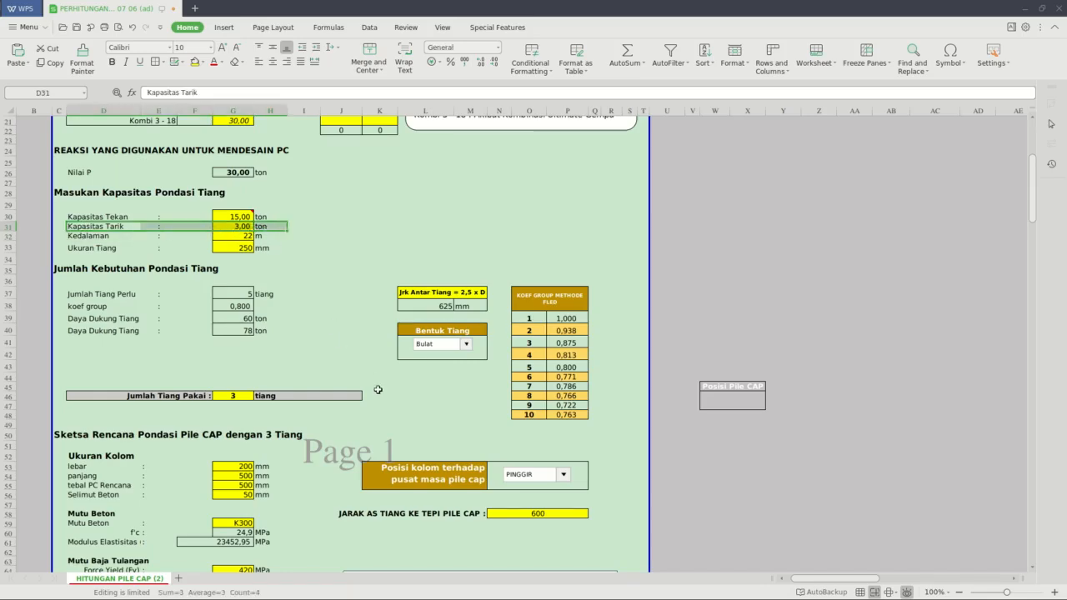
scroll(377, 389, "down", 20)
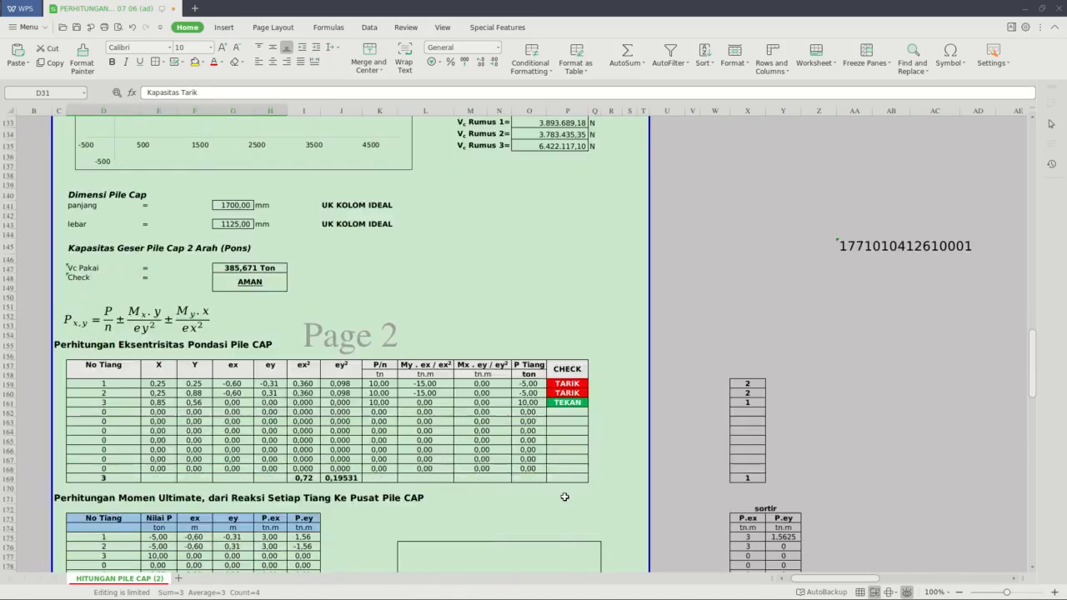
scroll(314, 393, "up", 15)
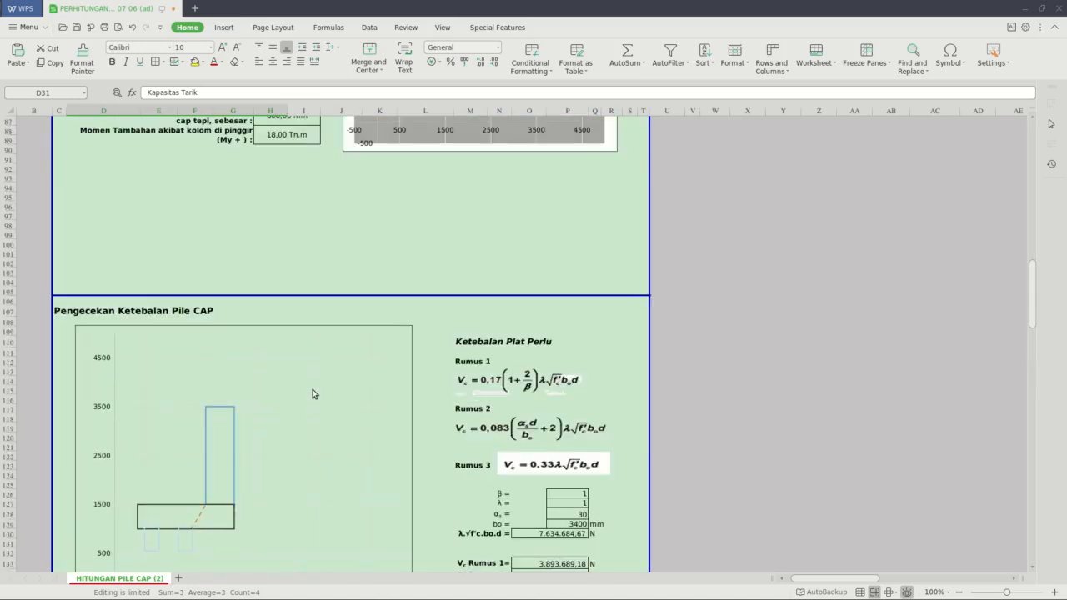
scroll(314, 392, "up", 20)
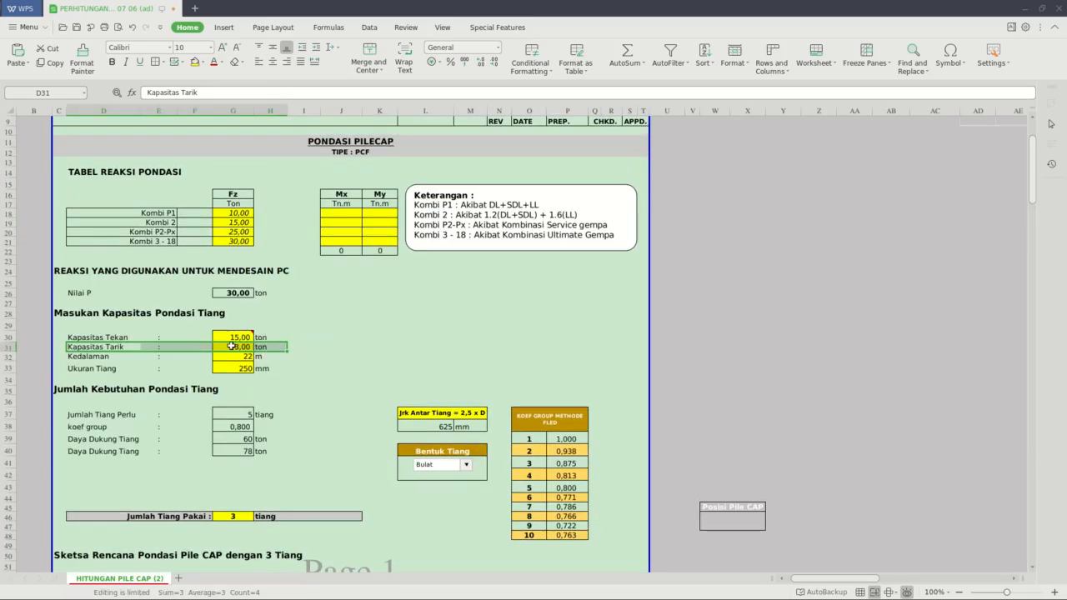
left_click(232, 346)
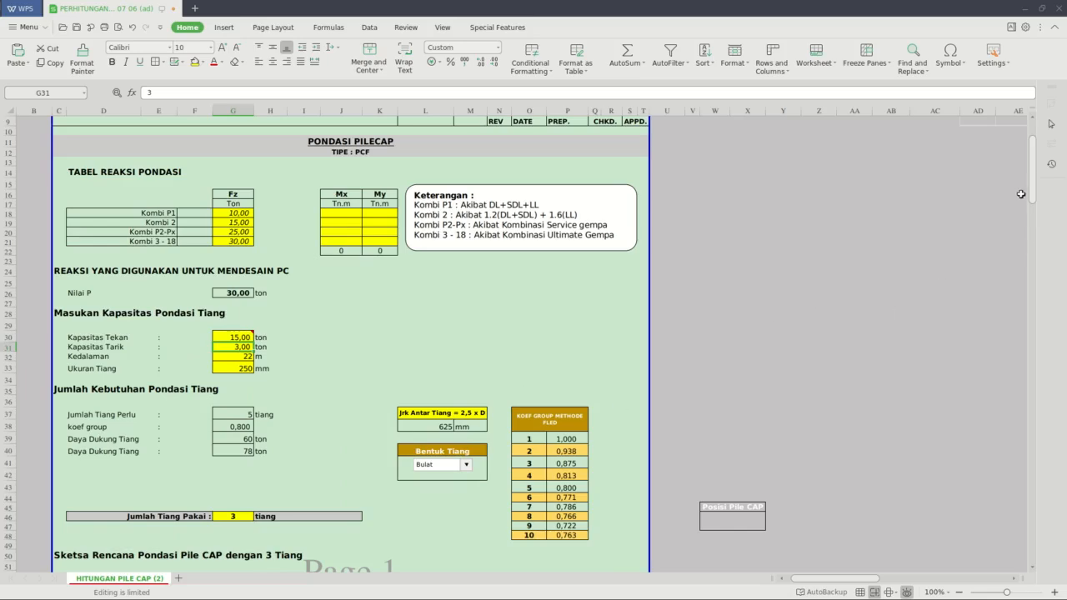
left_click_drag(1041, 159, 1034, 364)
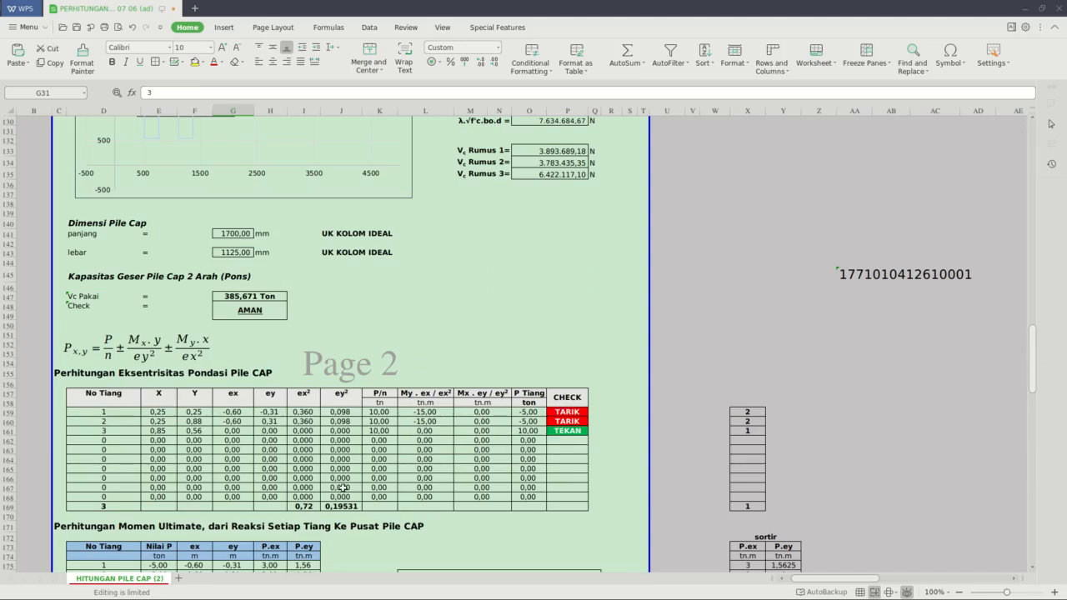
Switch back to ETABS and recheck the displacements of the base joints between grids B and C on elevation 5.
mouse_move(166, 590)
left_click(166, 541)
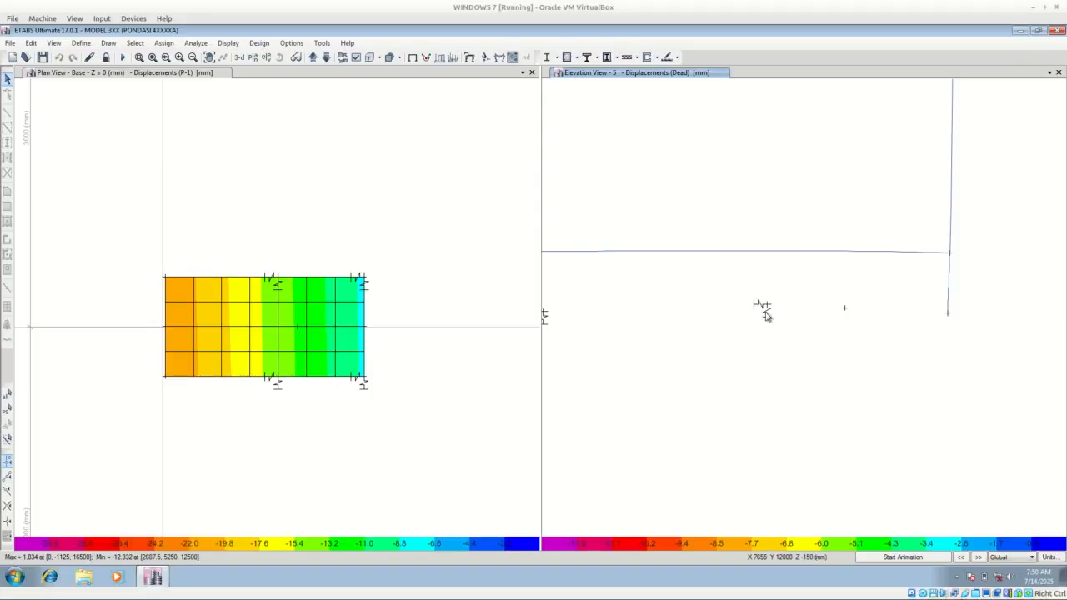
mouse_move(766, 310)
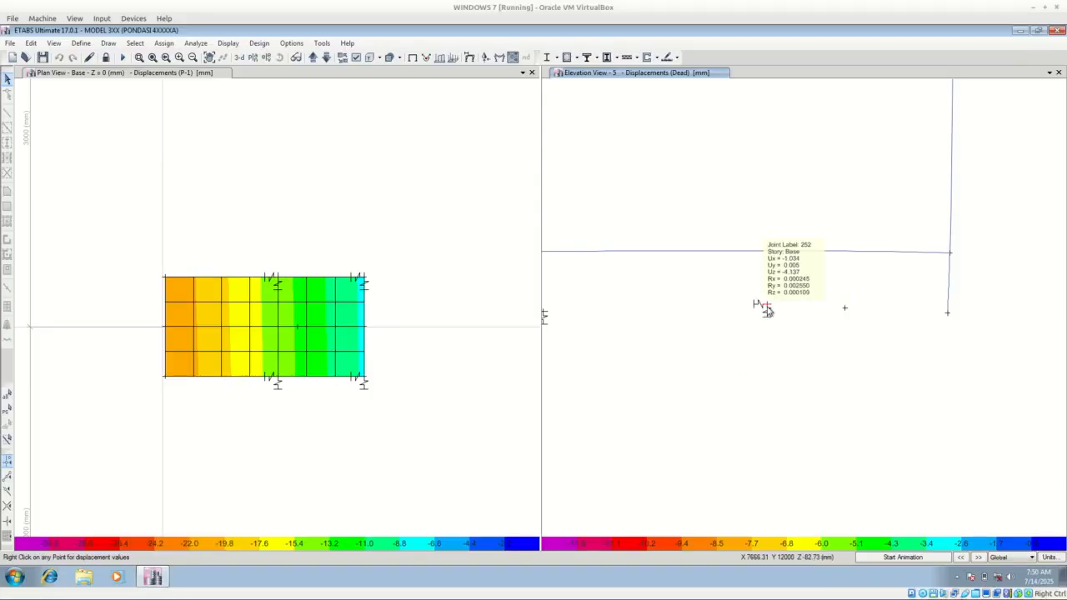
mouse_move(958, 317)
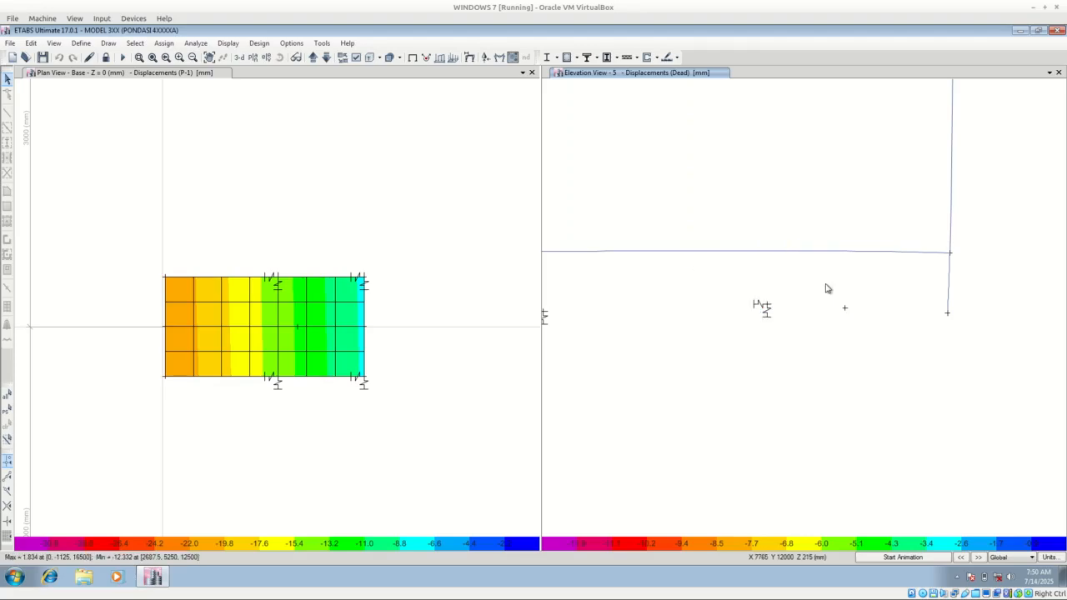
mouse_move(729, 315)
Compare the P-1 displacement contours of the pile caps around grid line 5 in the Base plan view.
left_click(260, 433)
scroll(259, 436, "down", 5)
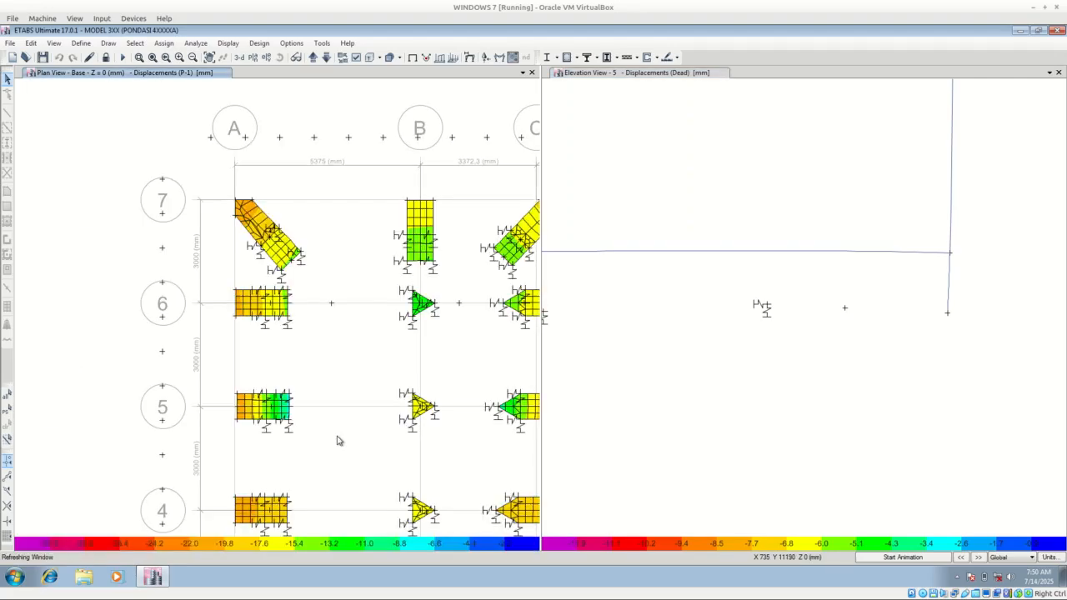
middle_click_drag(336, 439, 248, 369)
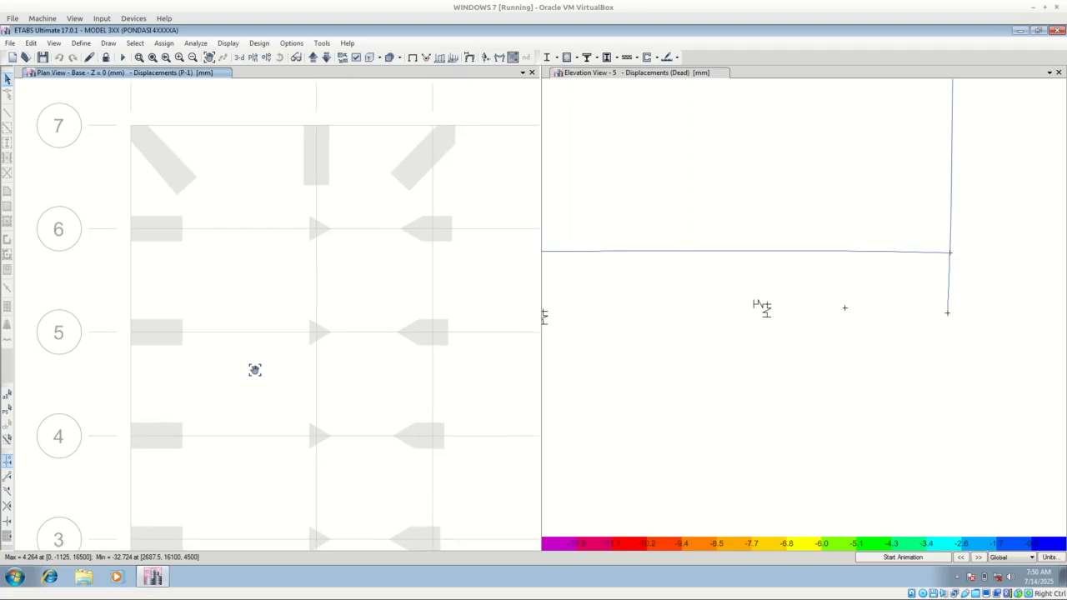